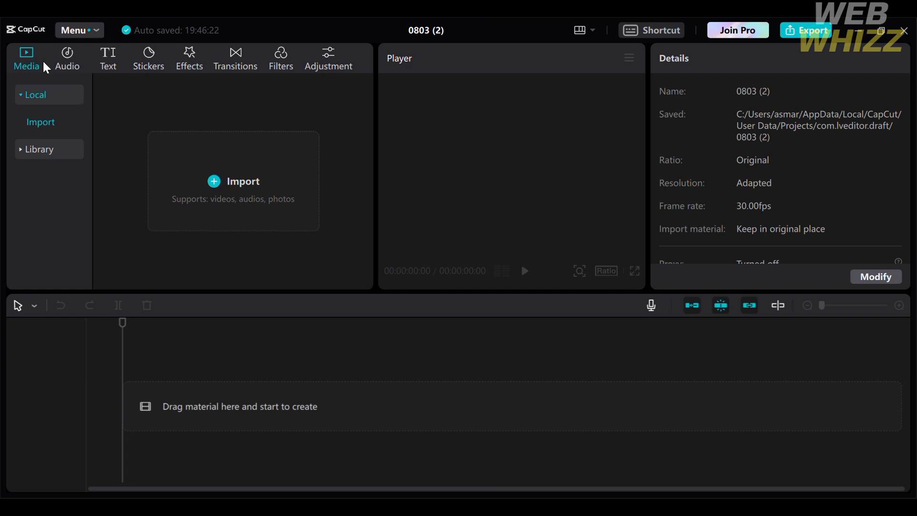
Glance through the Audio, Text and Stickers libraries, then come back to Media
click(68, 61)
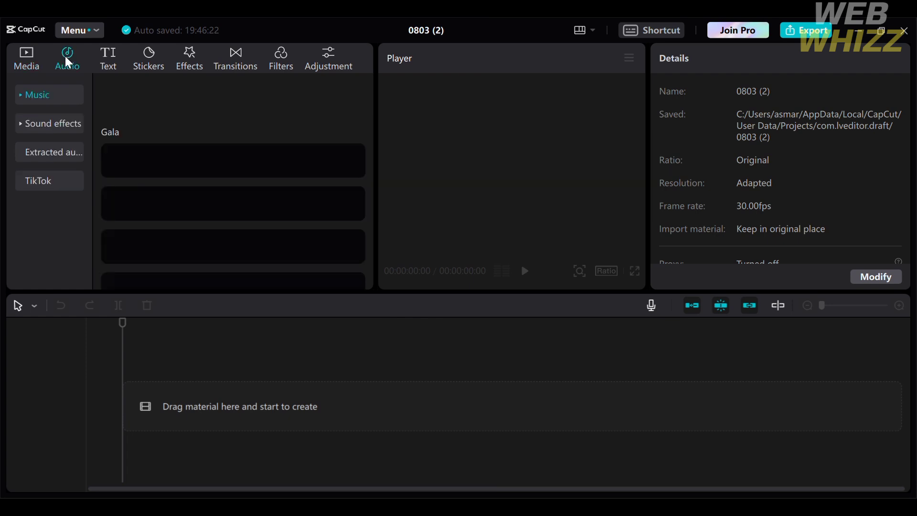
click(109, 59)
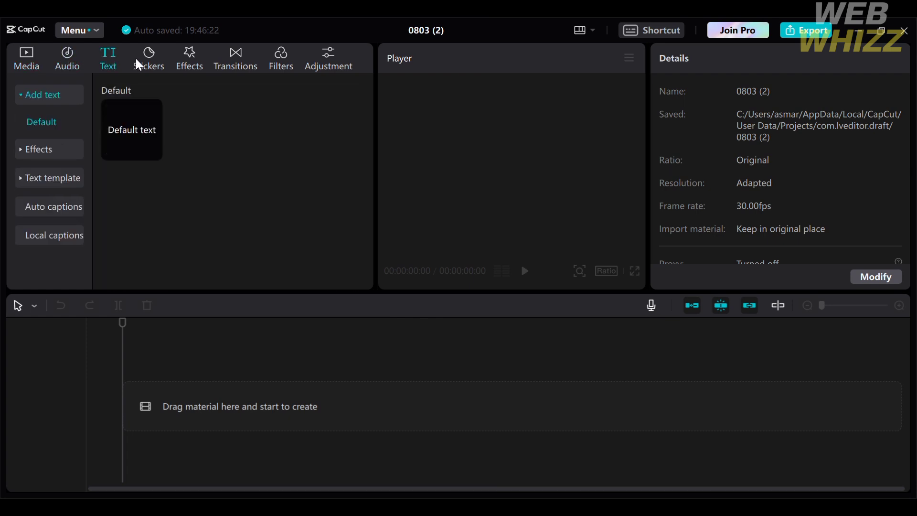
click(140, 63)
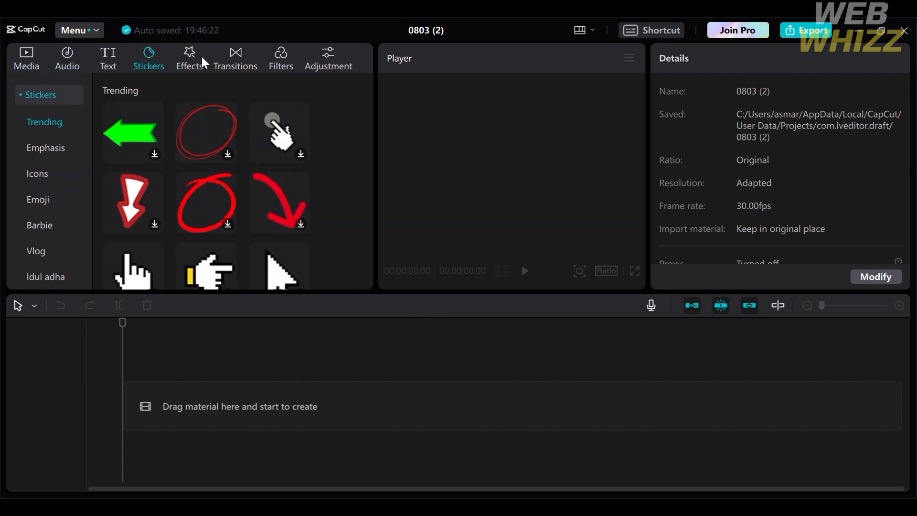
click(31, 65)
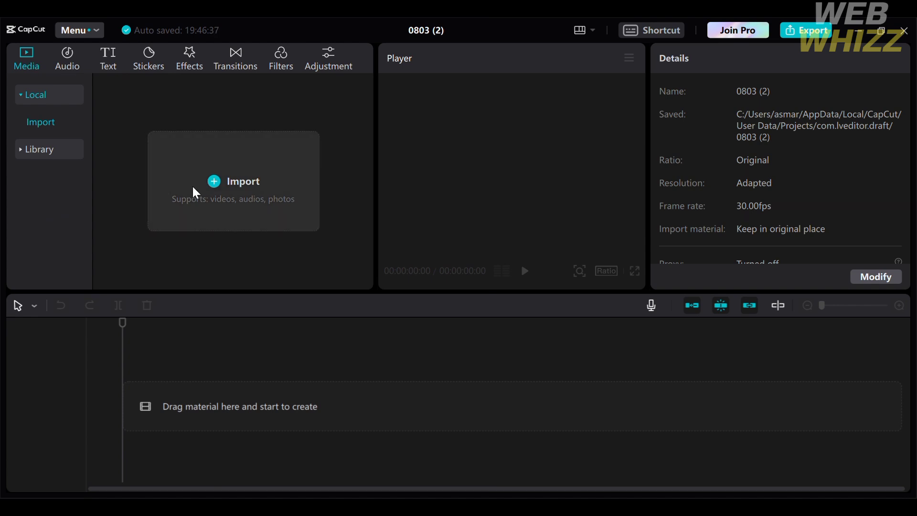
Expand the built-in stock media Library and scroll through its categories
click(66, 156)
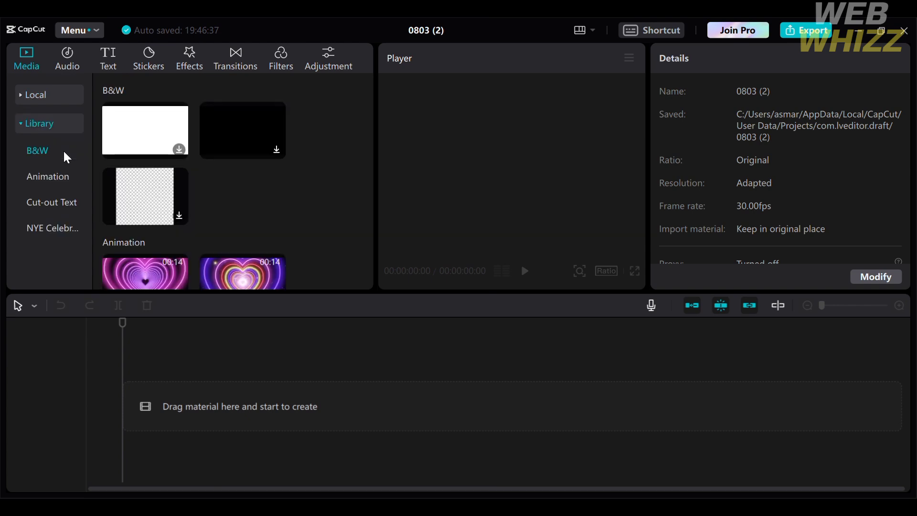
scroll(314, 204, down, 4)
scroll(314, 204, down, 10)
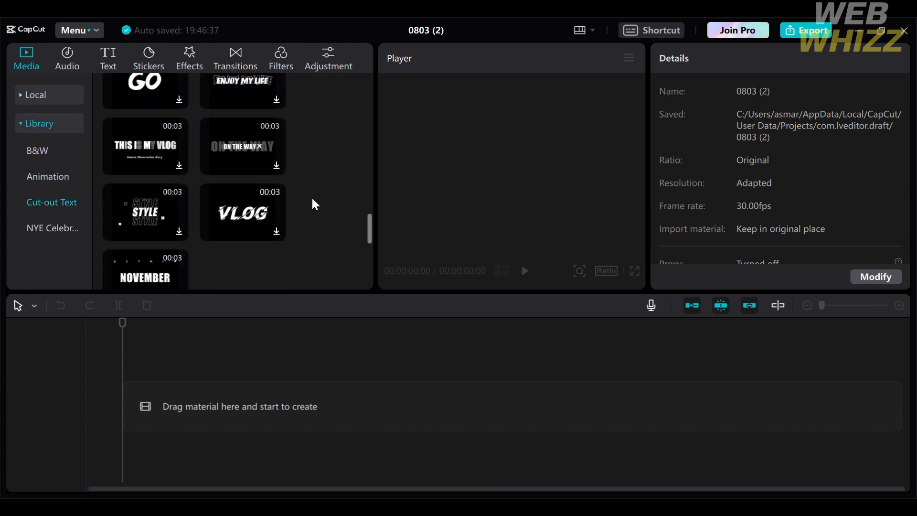
scroll(314, 205, down, 7)
scroll(313, 203, up, 4)
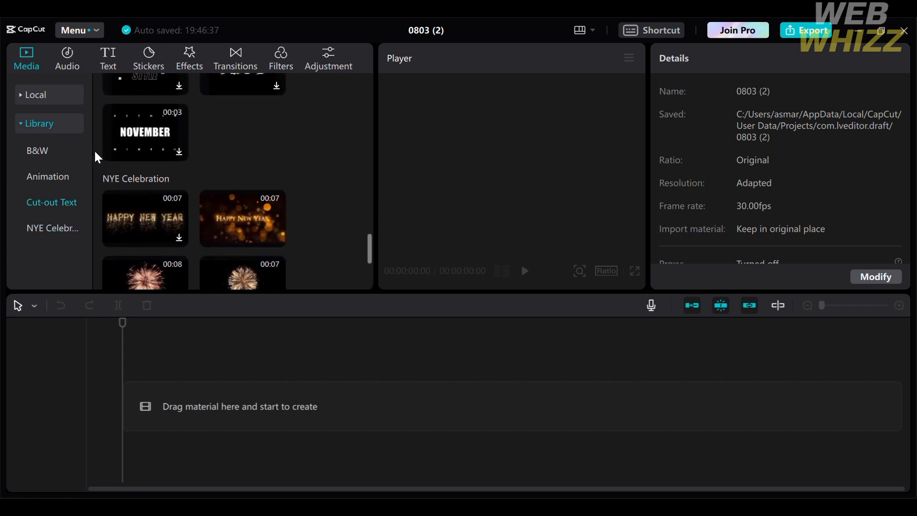
View the Animation, Cut-out Text and NYE Celebration clips, ending back on Animation
click(39, 175)
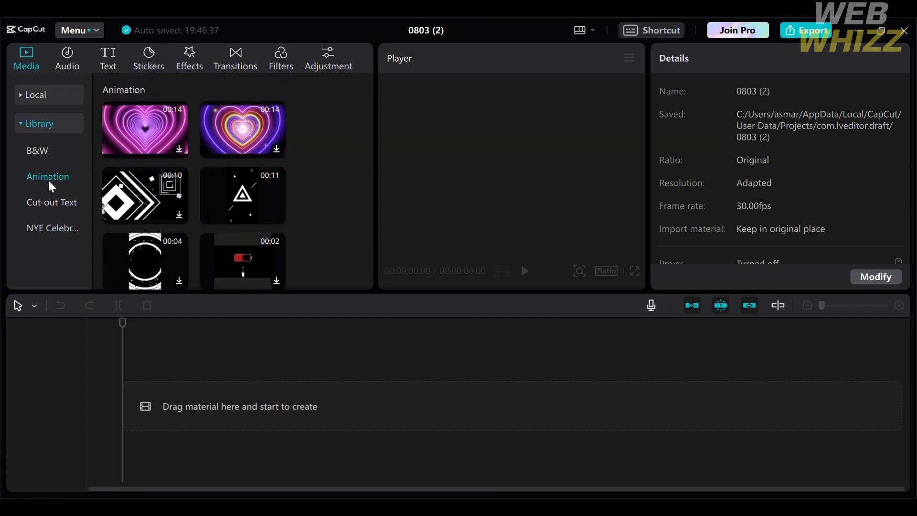
click(70, 209)
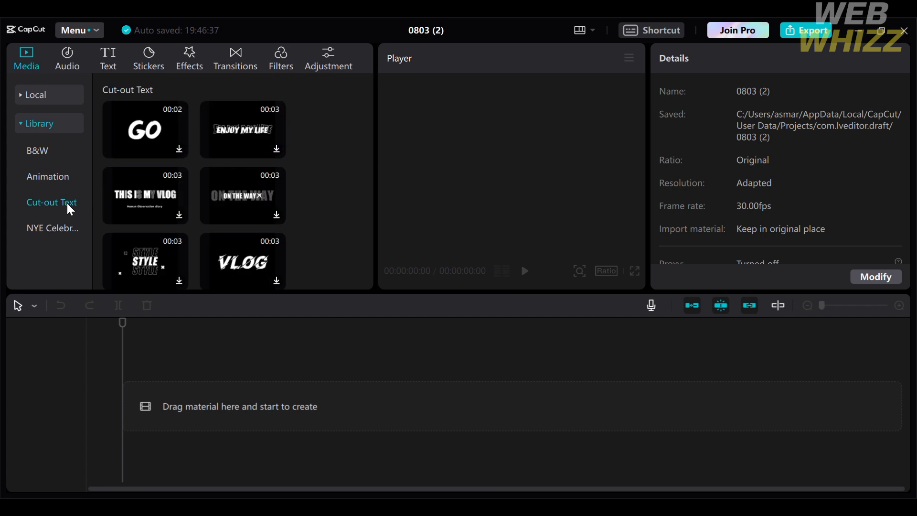
click(53, 233)
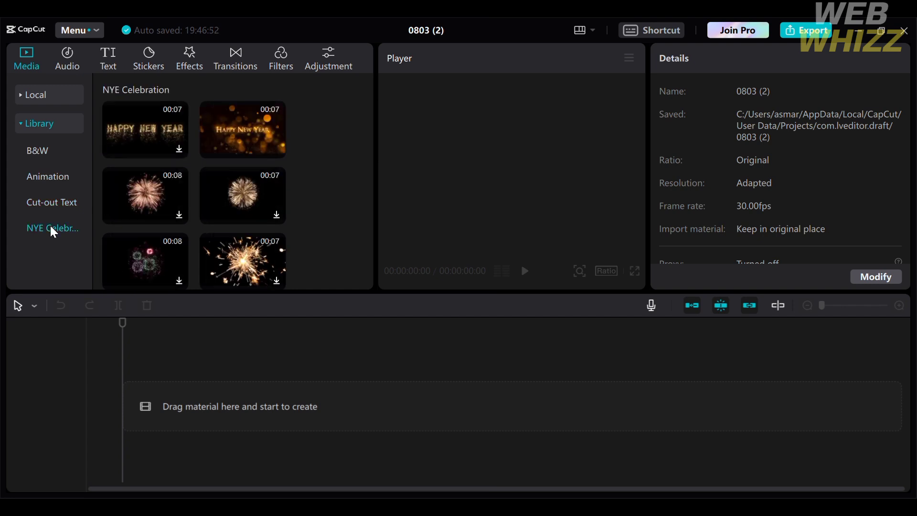
scroll(245, 198, up, 3)
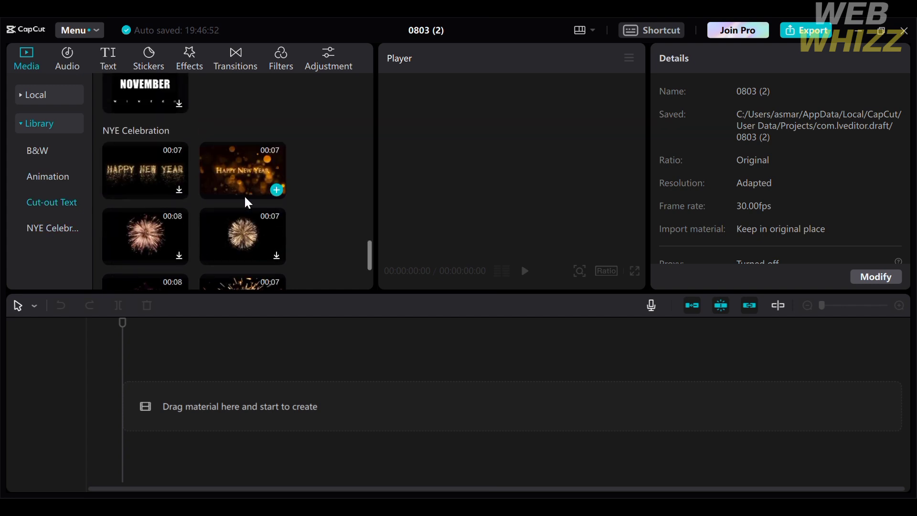
click(59, 178)
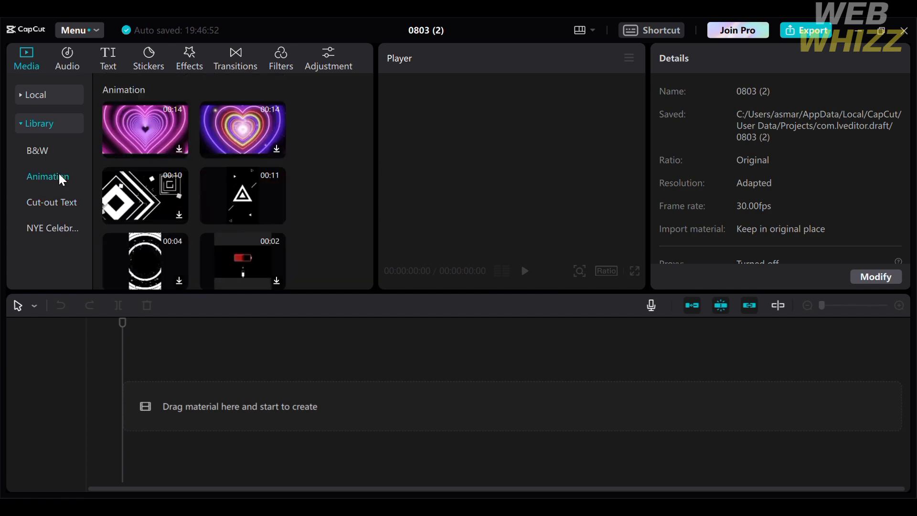
scroll(241, 186, down, 5)
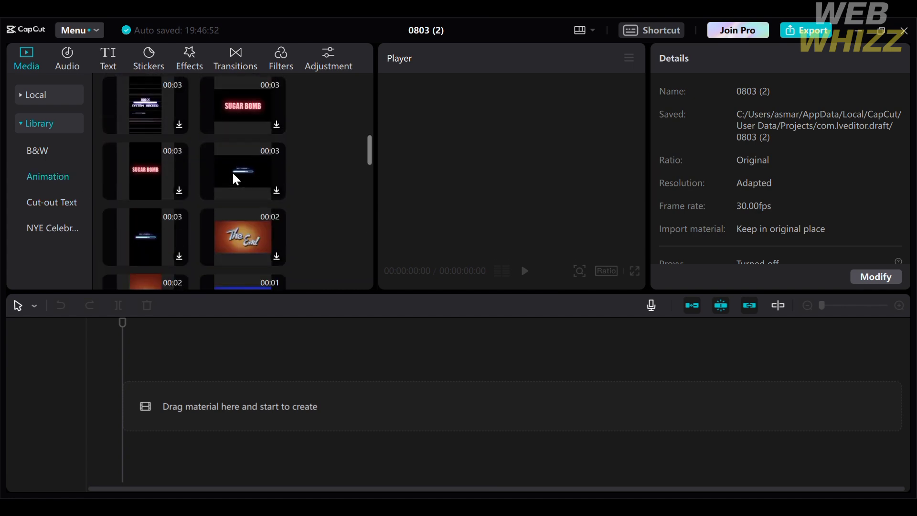
scroll(213, 271, down, 3)
scroll(215, 274, up, 3)
scroll(214, 273, up, 3)
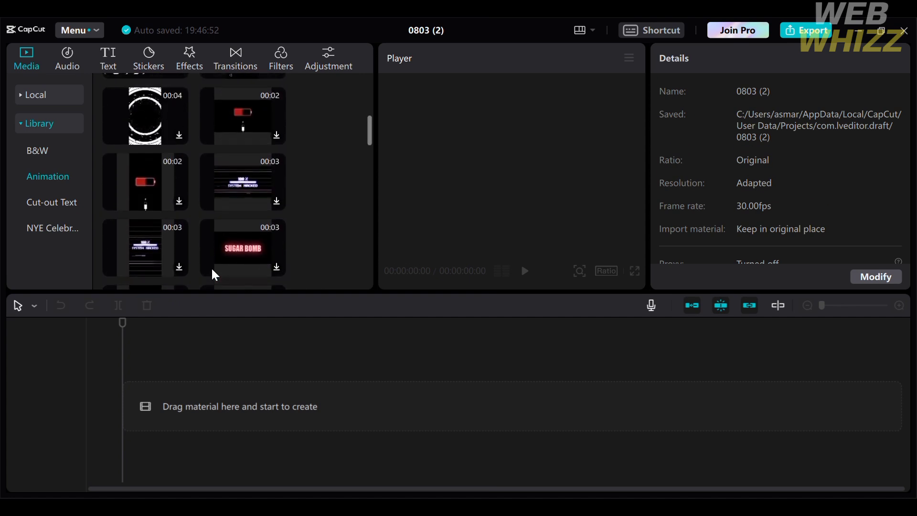
scroll(210, 198, up, 4)
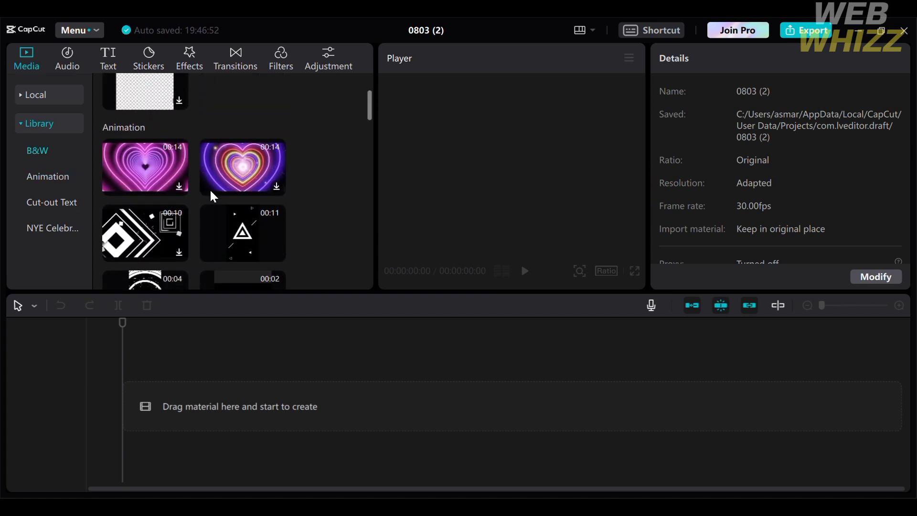
Download the purple neon heart animation clip and try dragging it onto the timeline
click(270, 175)
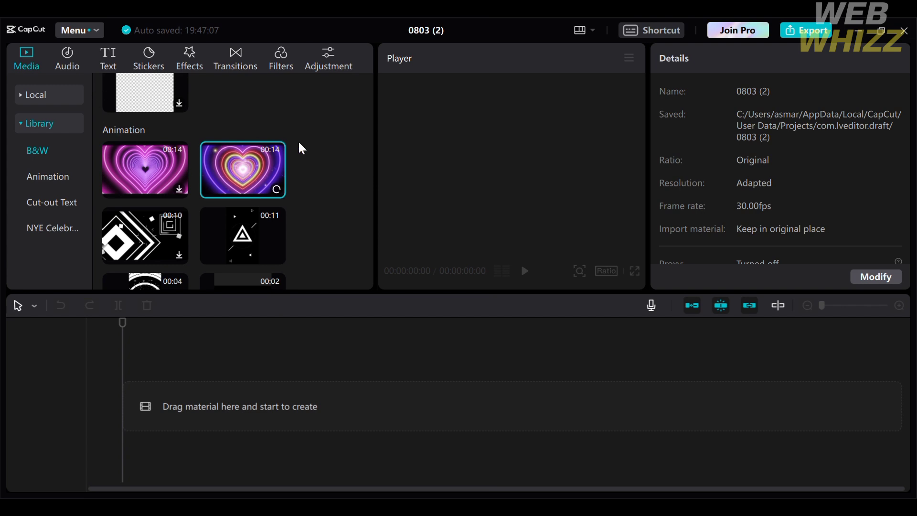
mouse_move(275, 237)
drag(271, 181, 232, 412)
Scroll the library and return to the Local media import area
scroll(306, 235, up, 2)
scroll(307, 236, down, 8)
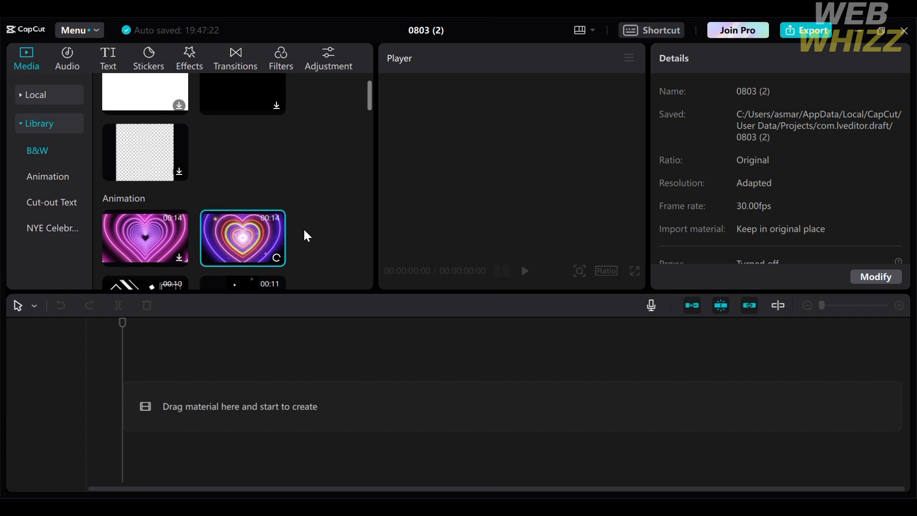
scroll(306, 235, up, 5)
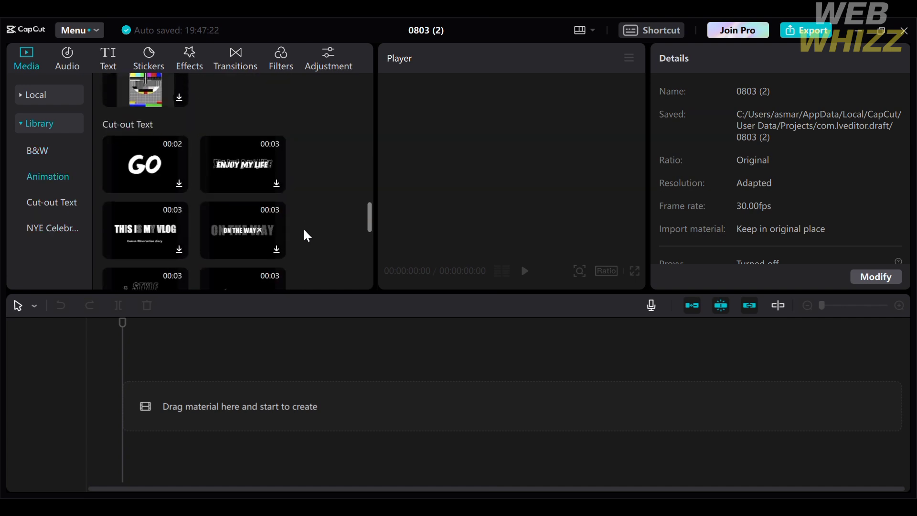
scroll(307, 236, up, 4)
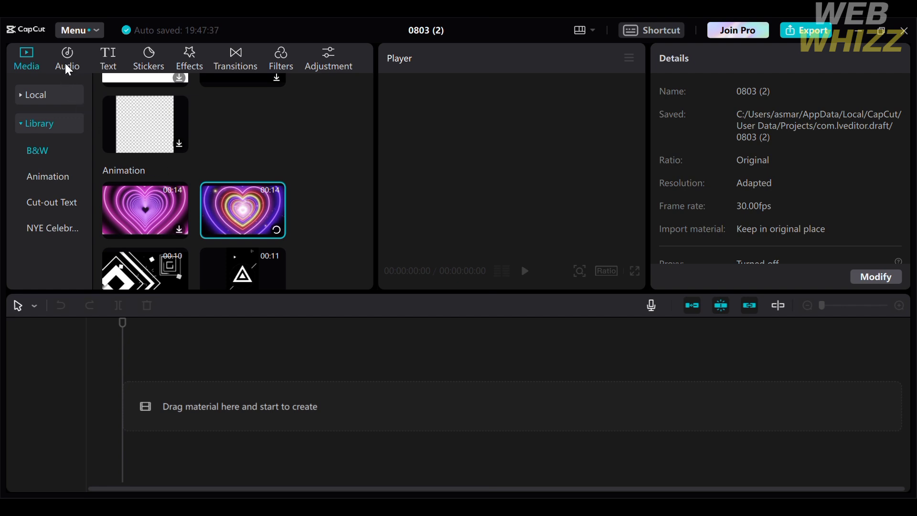
click(48, 95)
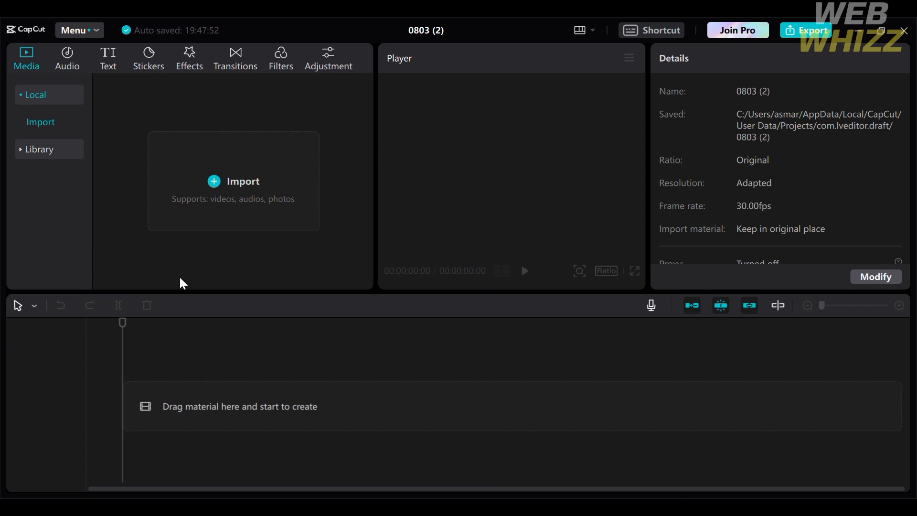
Put the statue image on the timeline, extend it to 00:00:07:23, and append the collage PNG
drag(171, 168, 219, 399)
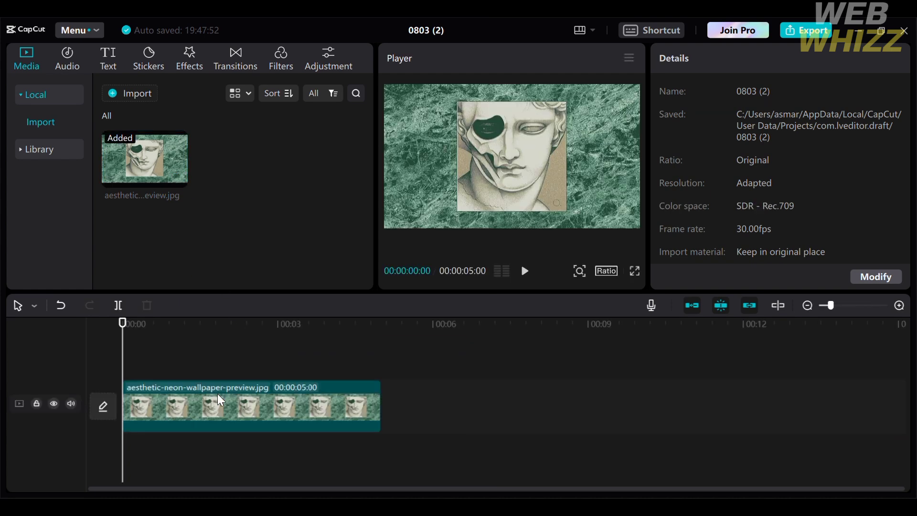
click(340, 400)
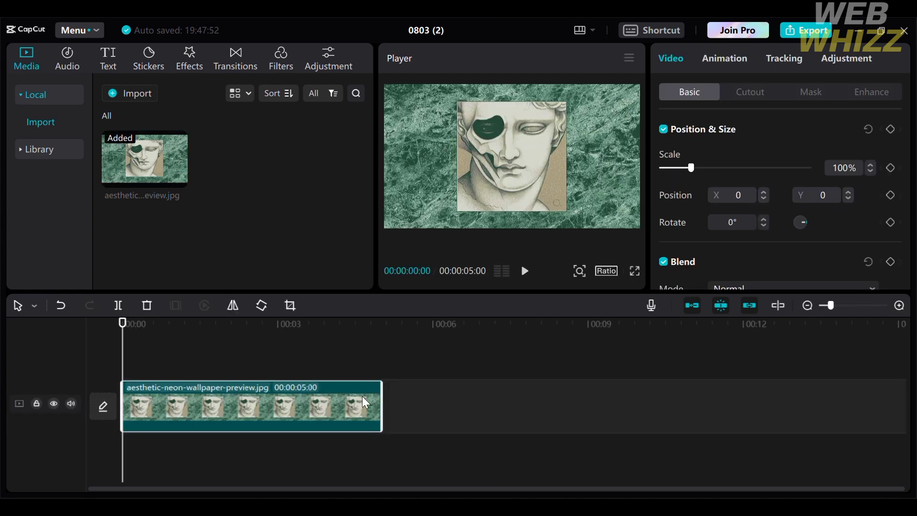
drag(386, 410, 529, 421)
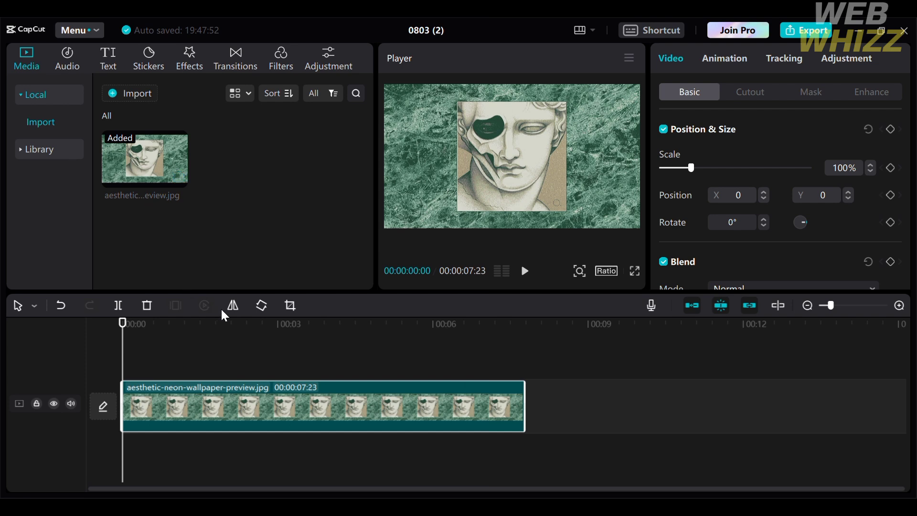
click(554, 408)
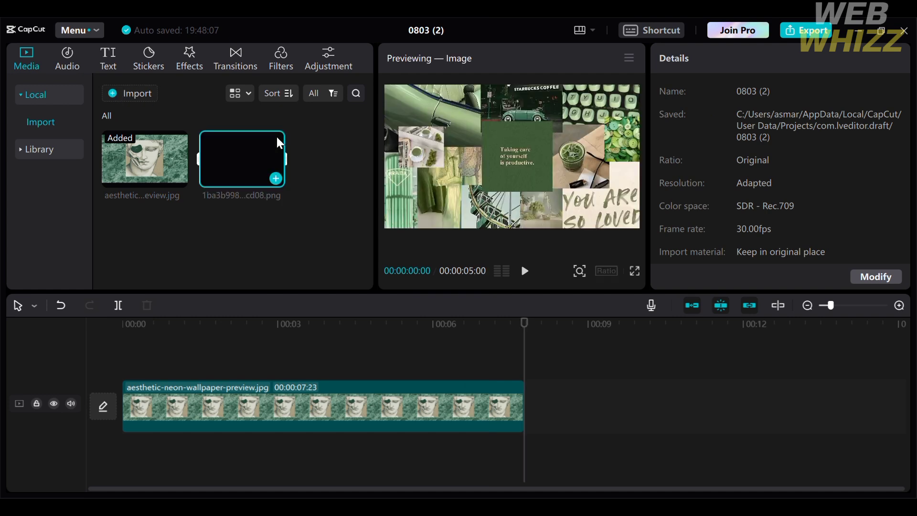
drag(266, 145, 563, 422)
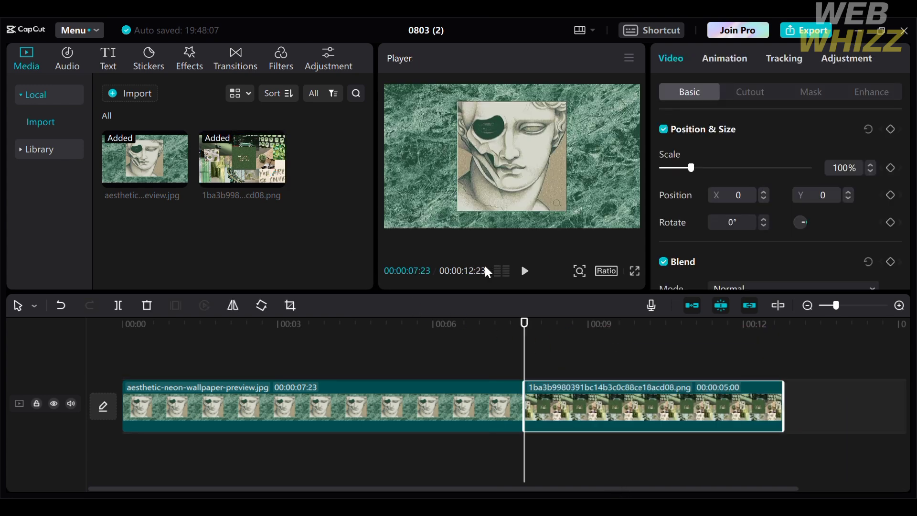
Look through sound effects, extracted audio and TikTok sounds, ending on the Music song list
click(70, 71)
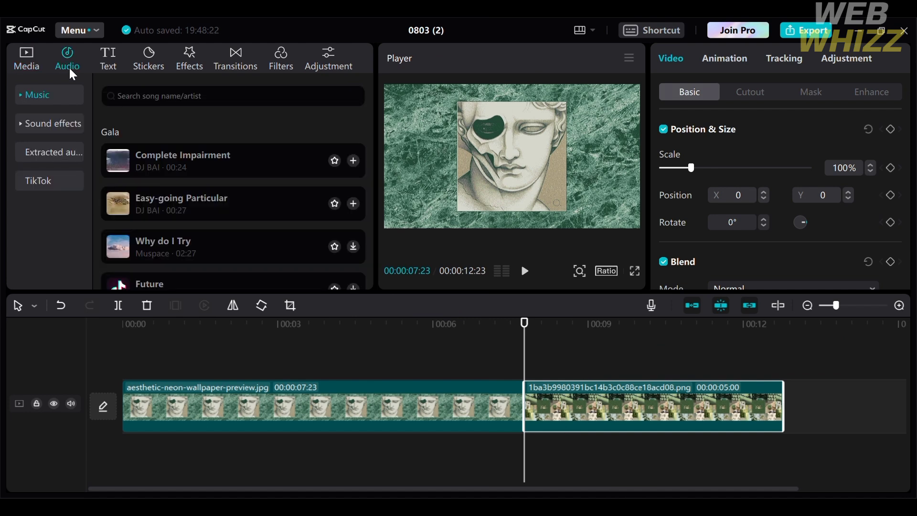
click(65, 130)
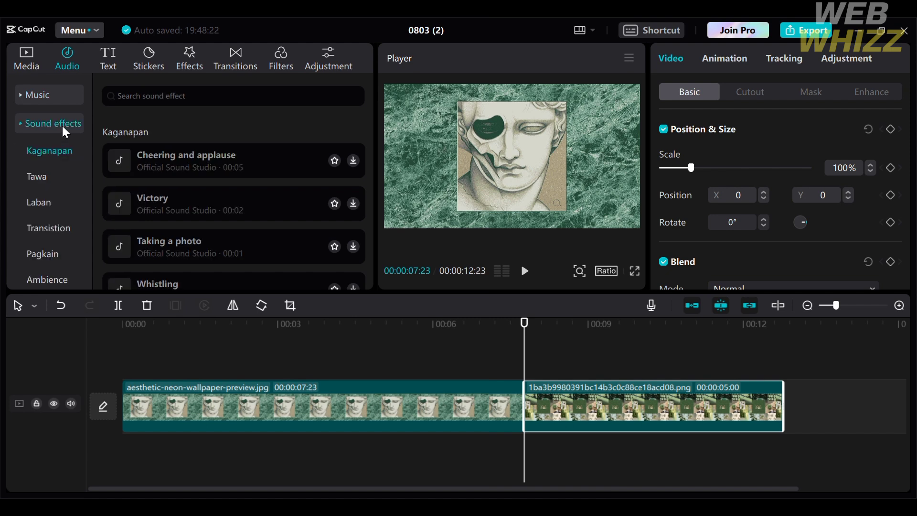
click(60, 98)
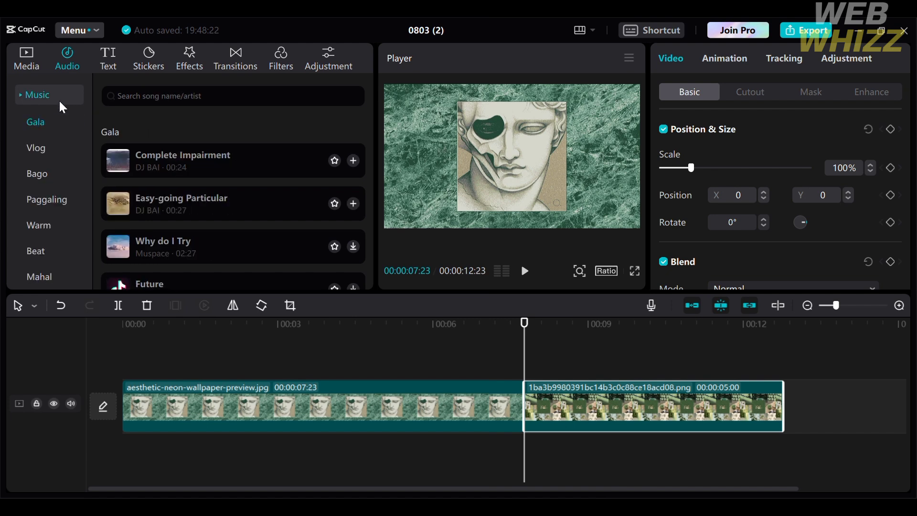
scroll(71, 204, down, 3)
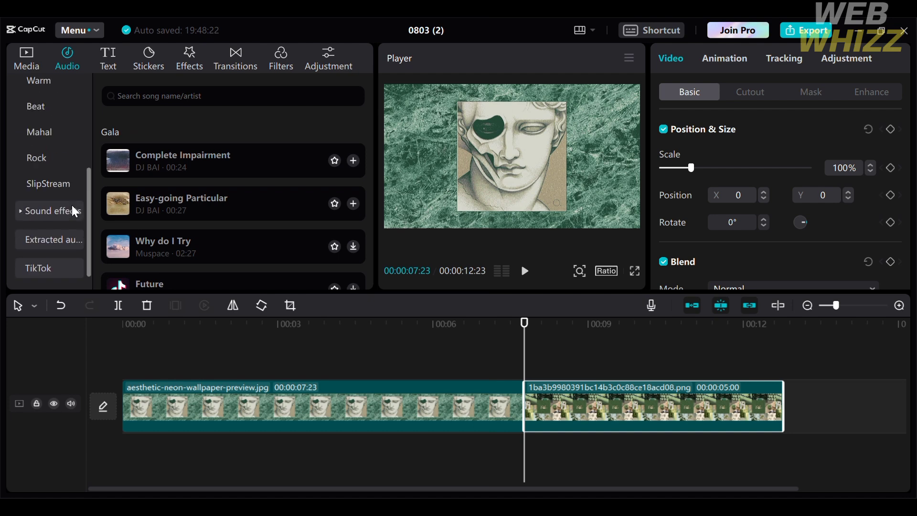
click(59, 232)
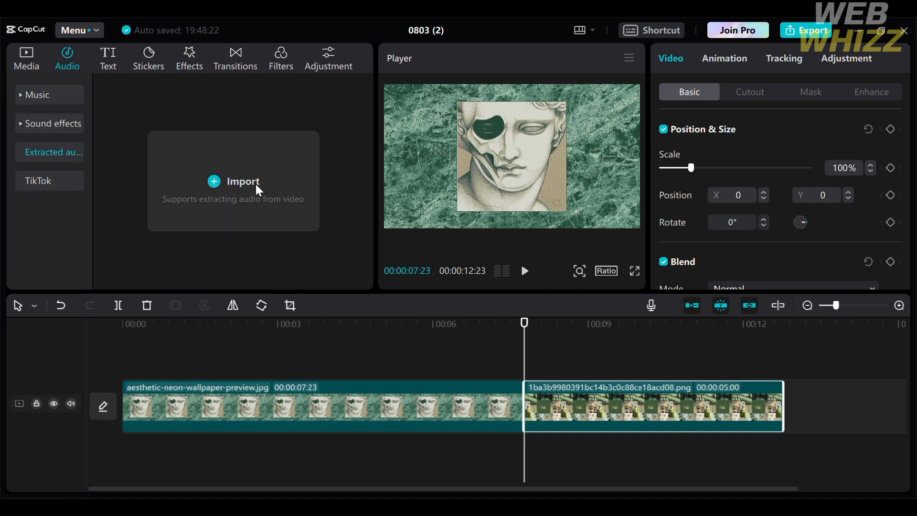
click(72, 186)
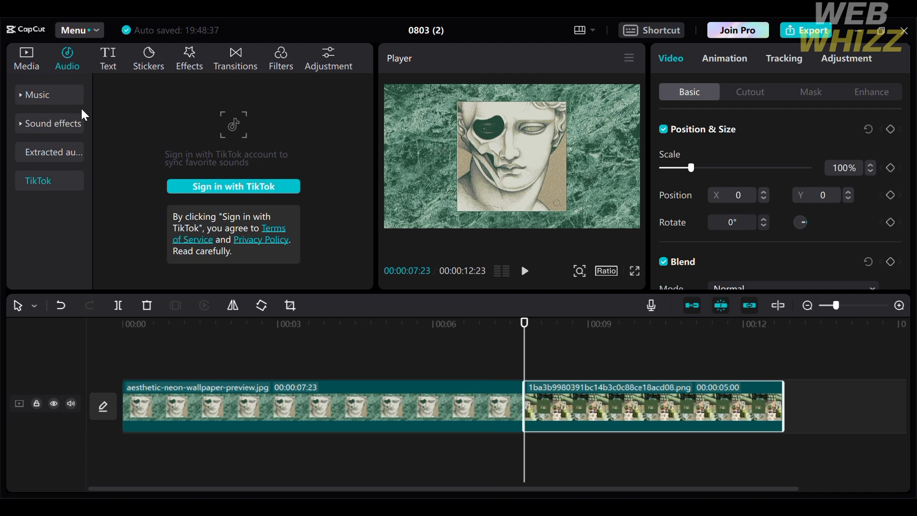
click(67, 100)
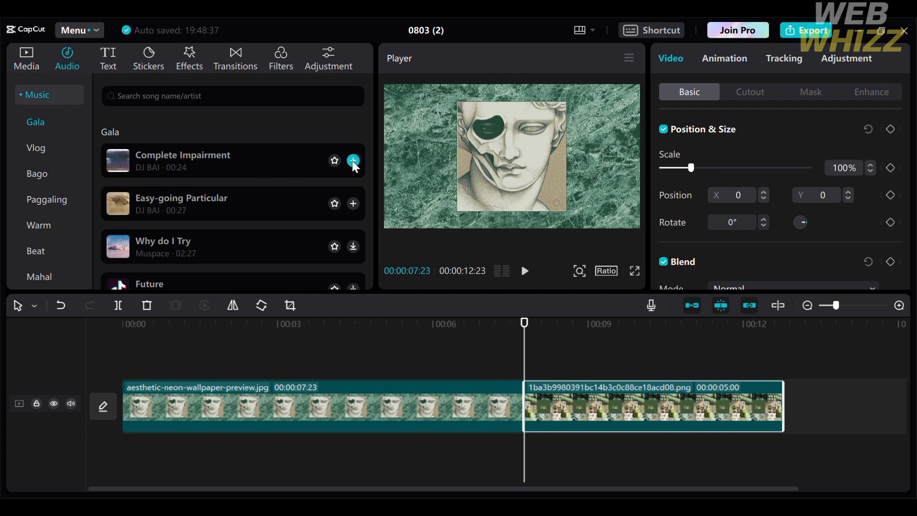
Preview Easy-going Particular and place it on a new audio track from the start
click(353, 200)
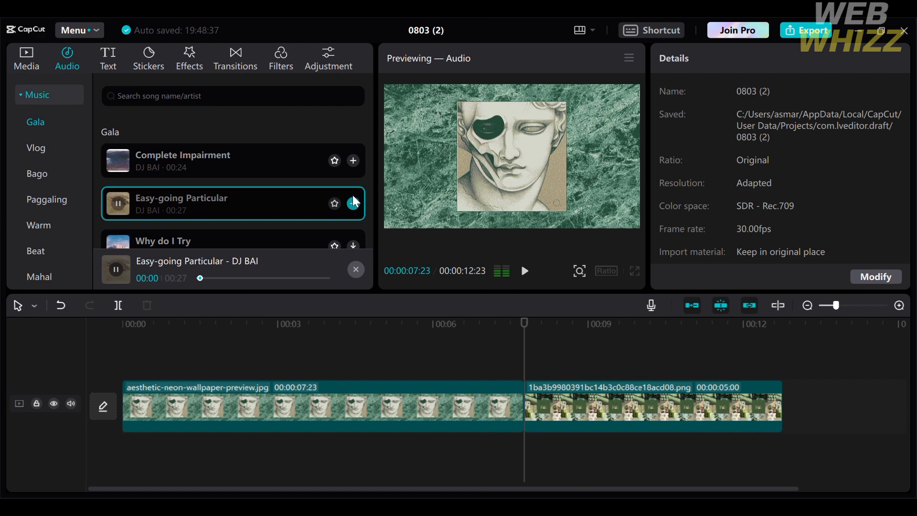
drag(256, 204, 382, 427)
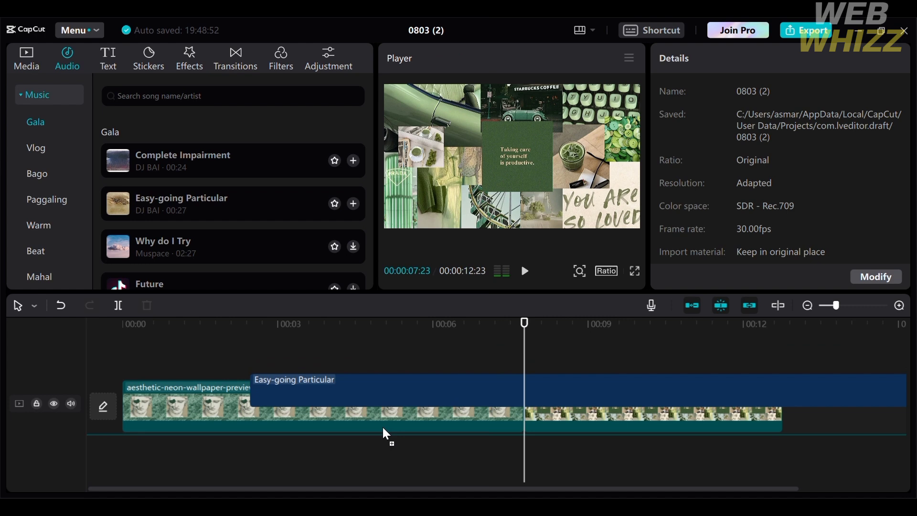
drag(382, 427, 112, 453)
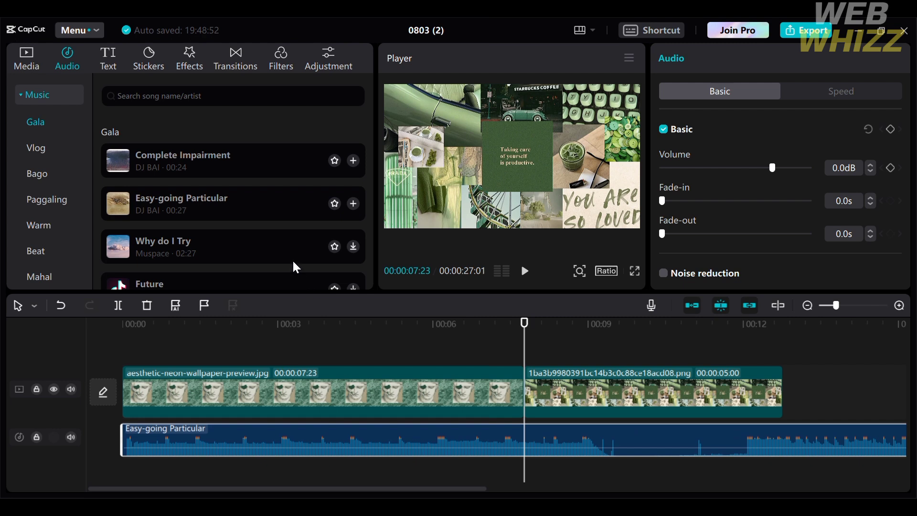
Trim the song so it ends at 00:00:07:23 with the first image
scroll(788, 420, right, 5)
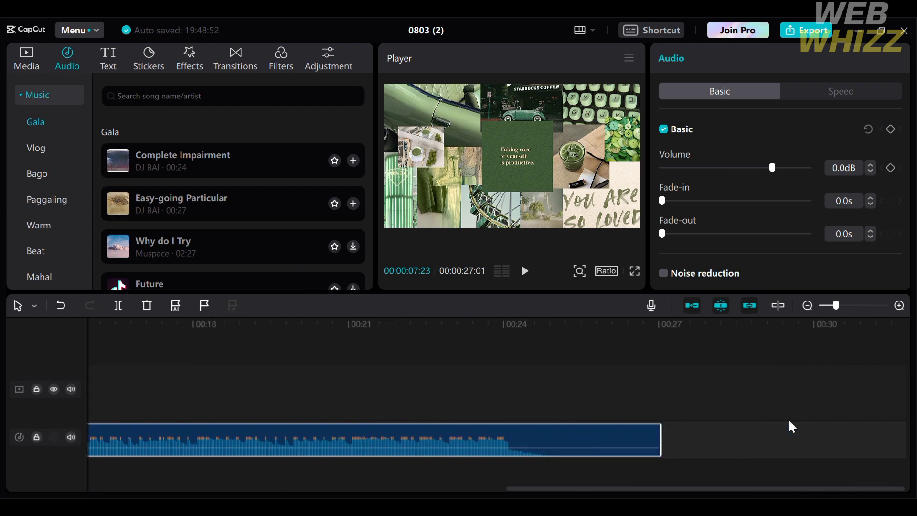
drag(664, 439, 91, 421)
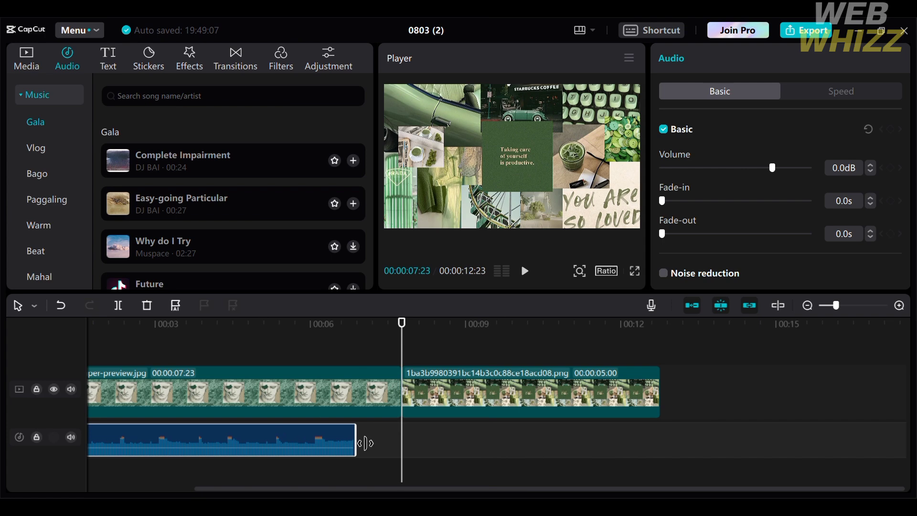
drag(364, 443, 404, 446)
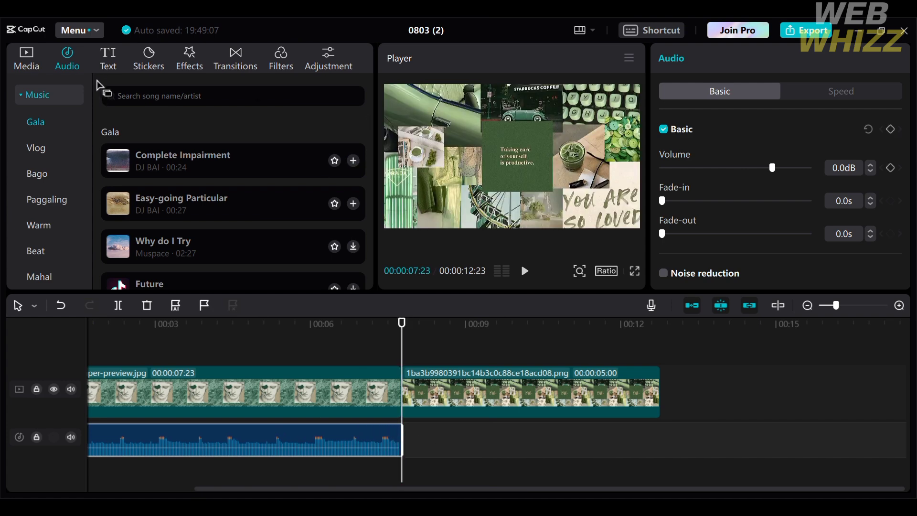
click(101, 66)
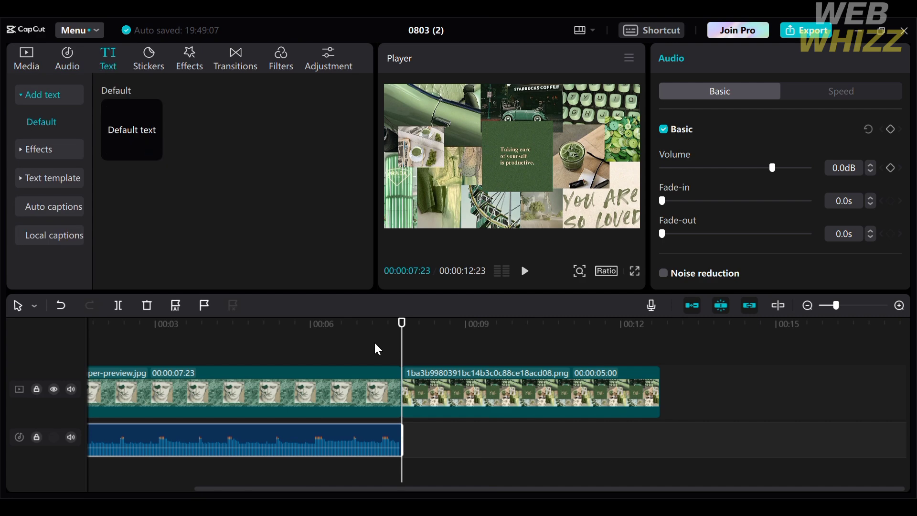
drag(402, 323, 186, 286)
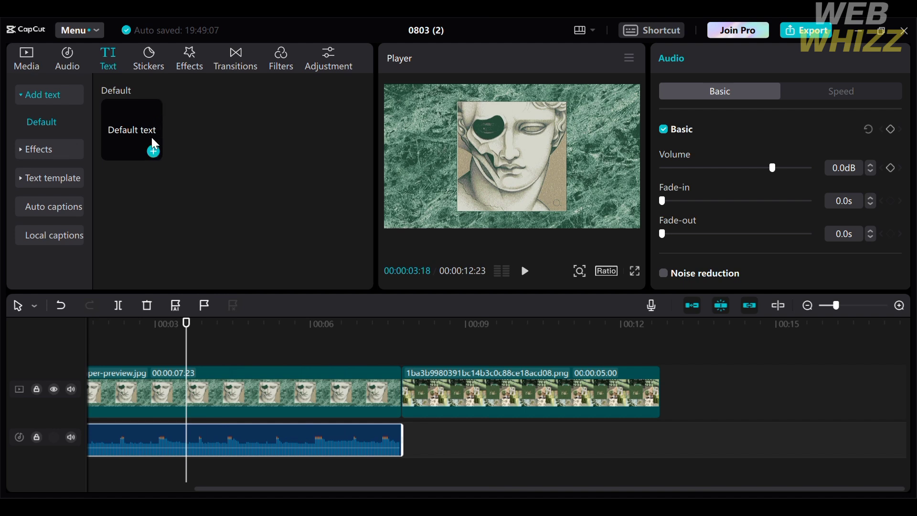
click(50, 155)
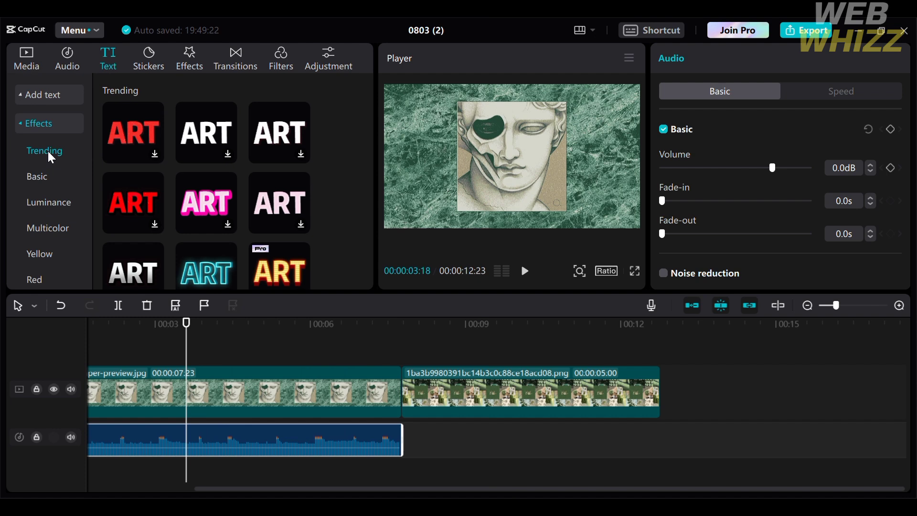
click(47, 184)
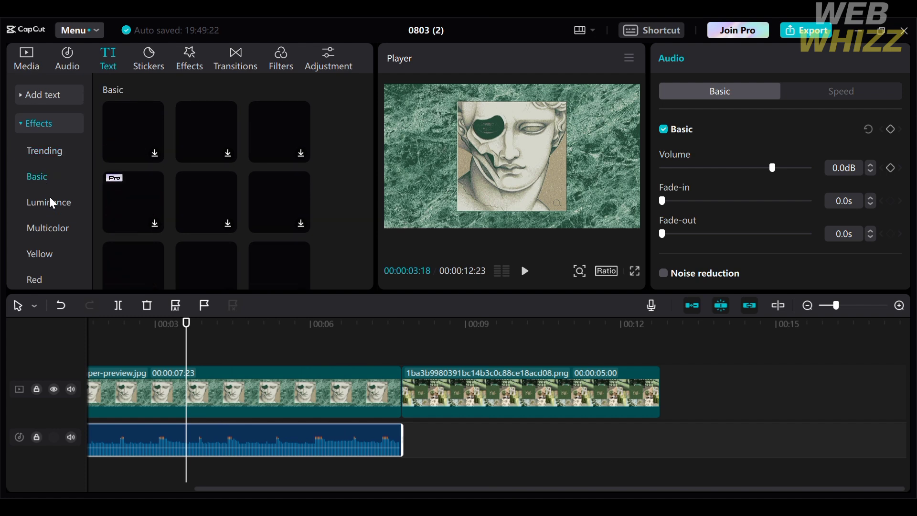
scroll(50, 198, down, 3)
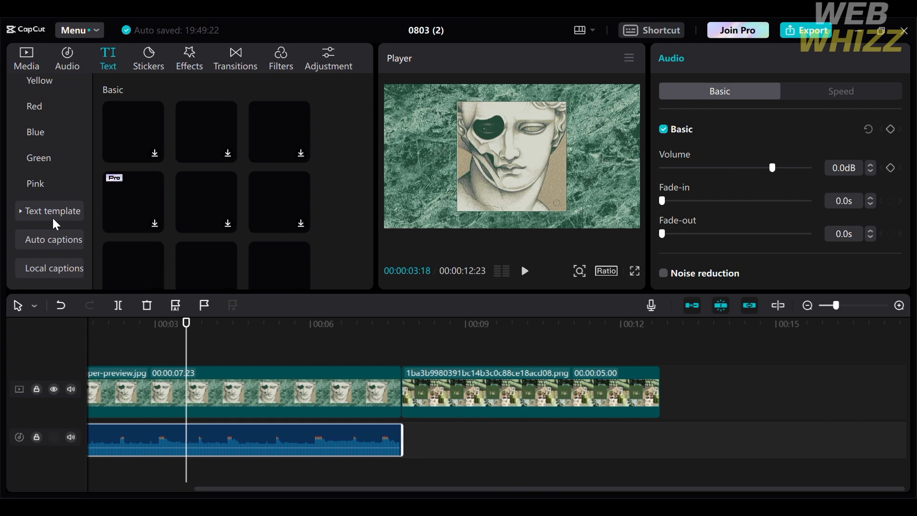
click(54, 219)
scroll(53, 219, down, 2)
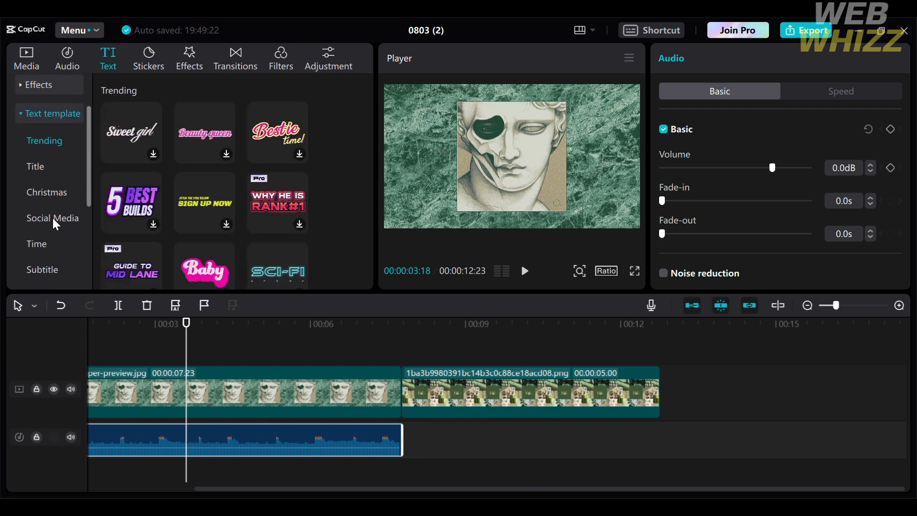
scroll(256, 216, down, 3)
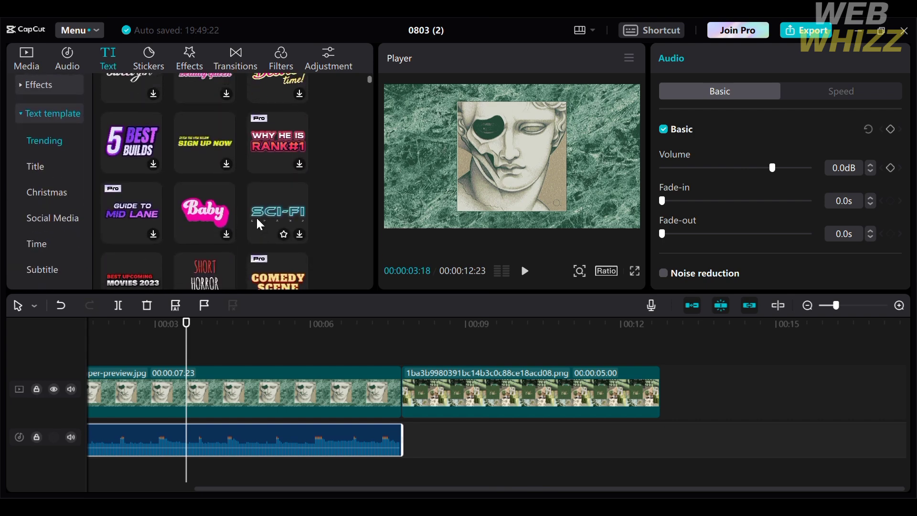
scroll(255, 216, down, 3)
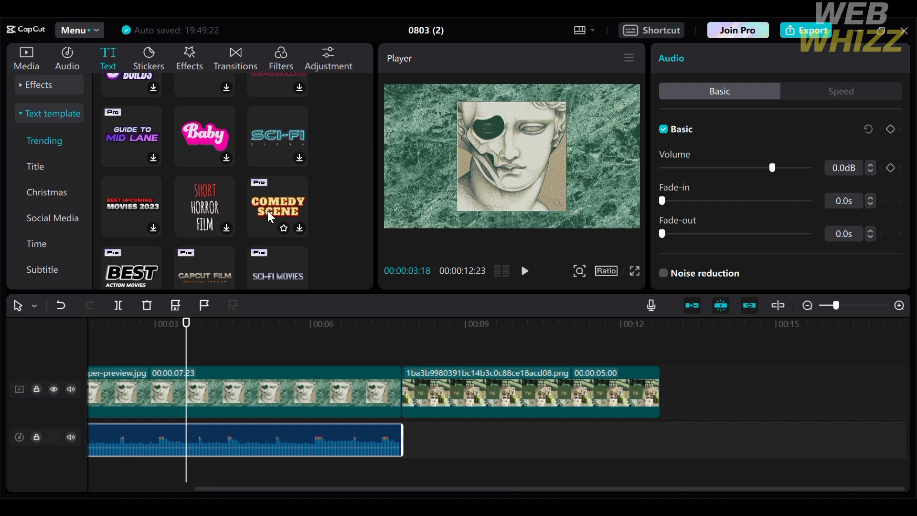
click(268, 212)
click(155, 208)
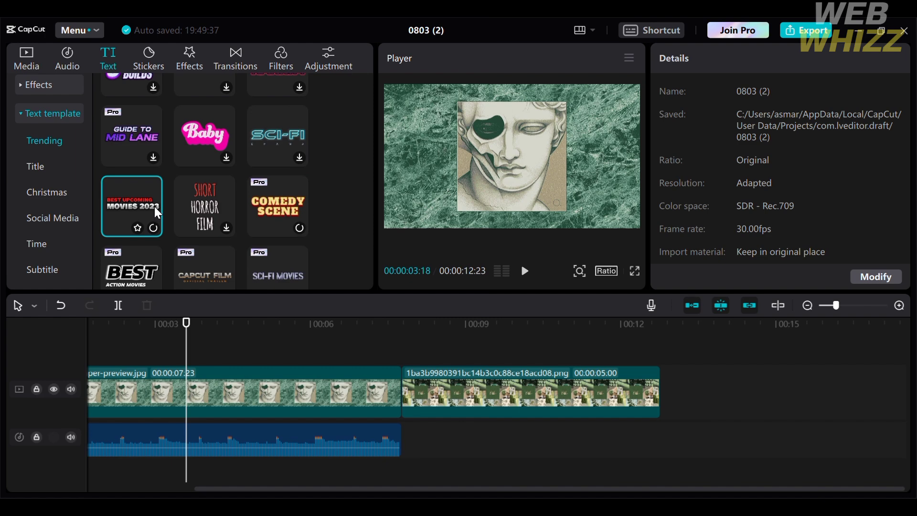
scroll(154, 206, down, 5)
scroll(154, 205, up, 5)
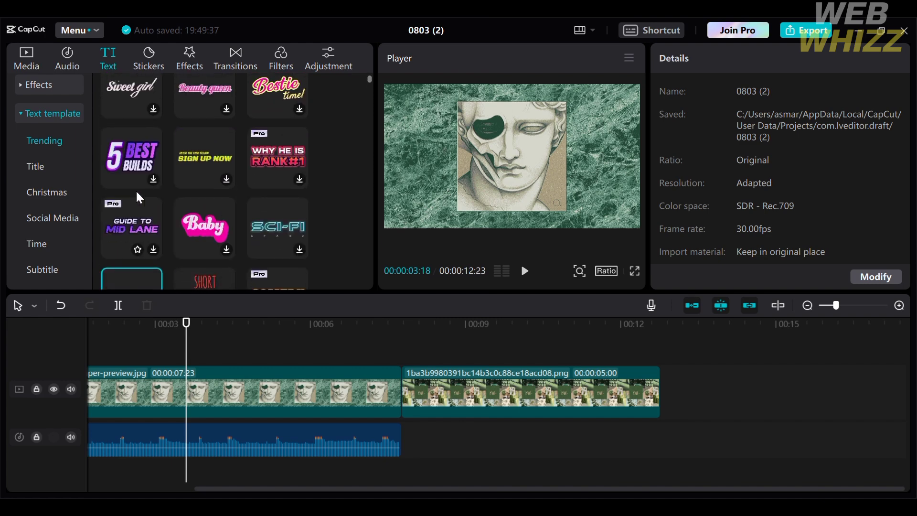
scroll(64, 108, up, 2)
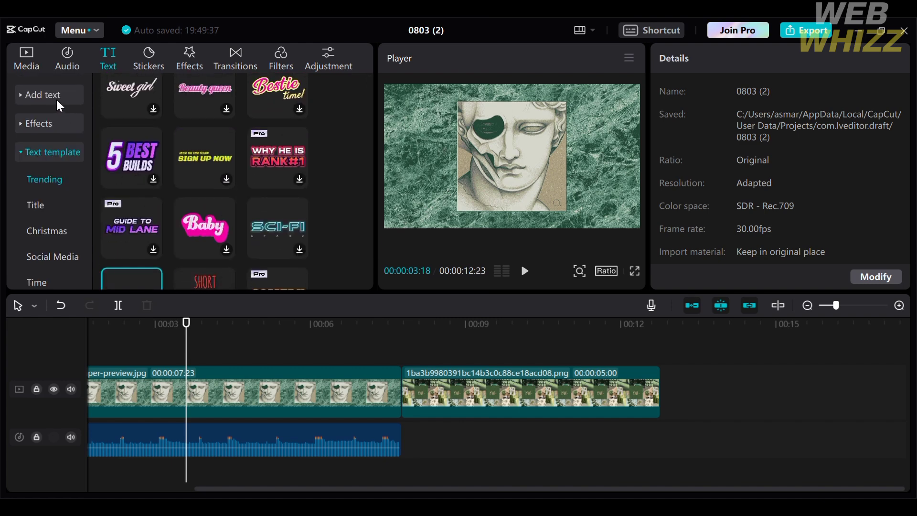
click(56, 99)
Add a default text reading 'Sample Text', move it to the frame bottom, and pick an ornate yellow-green font
click(130, 116)
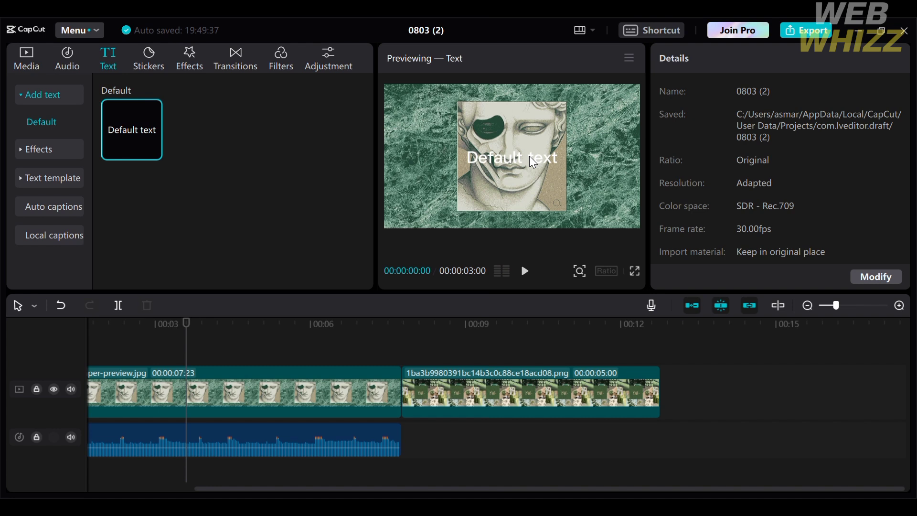
click(153, 151)
click(668, 152)
key(BackSpace)
key(BackSpace)
key(BackSpace)
key(BackSpace)
key(BackSpace)
key(BackSpace)
key(BackSpace)
key(BackSpace)
key(BackSpace)
key(BackSpace)
key(BackSpace)
key(BackSpace)
text(Sa)
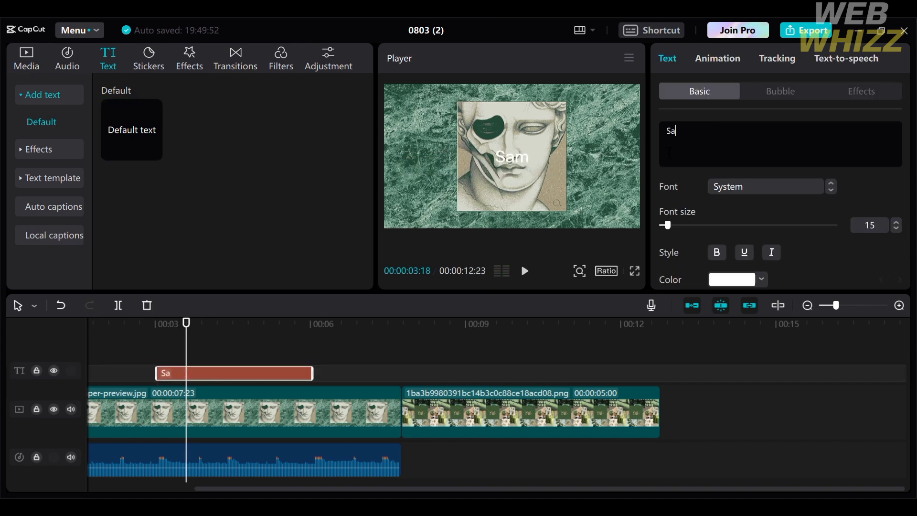
text(mple Text)
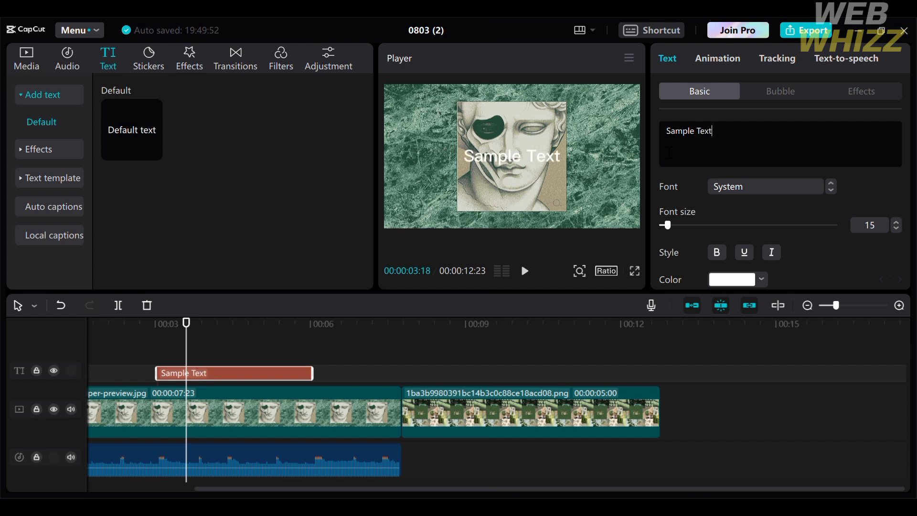
drag(530, 151, 526, 211)
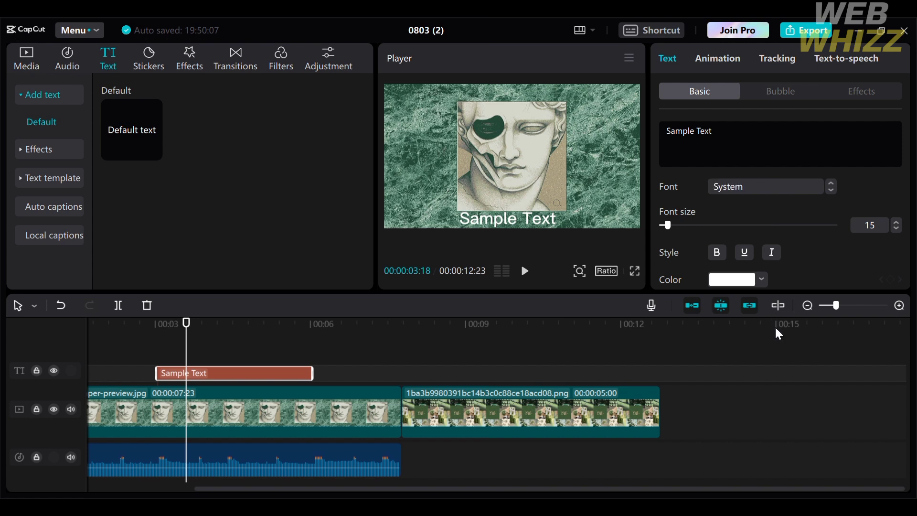
key(Down)
key(Down)
key(Down)
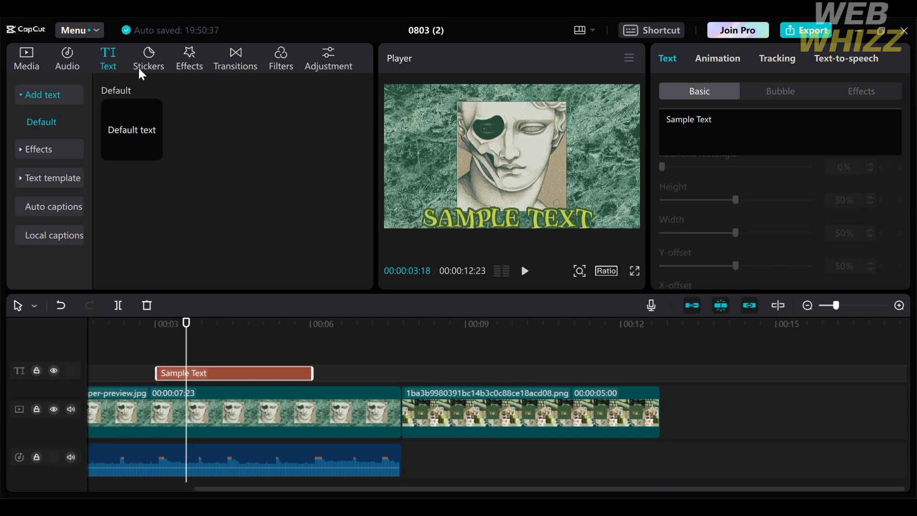
Add the green arrow sticker from Stickers to the timeline
click(140, 71)
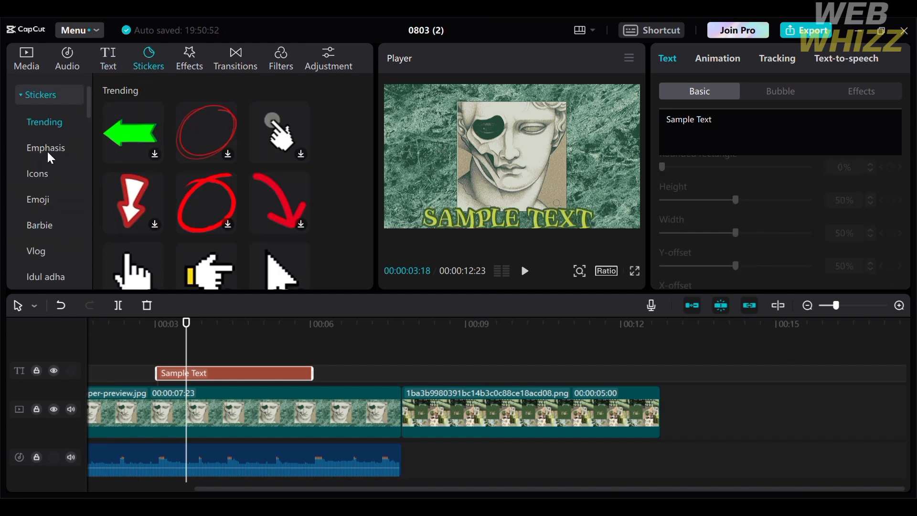
scroll(46, 149, down, 3)
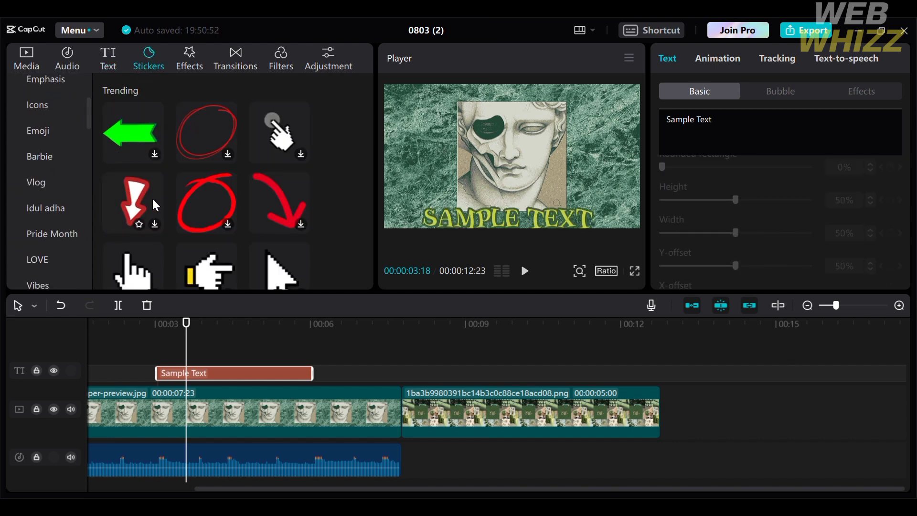
scroll(151, 197, down, 3)
scroll(153, 201, down, 3)
scroll(152, 196, up, 10)
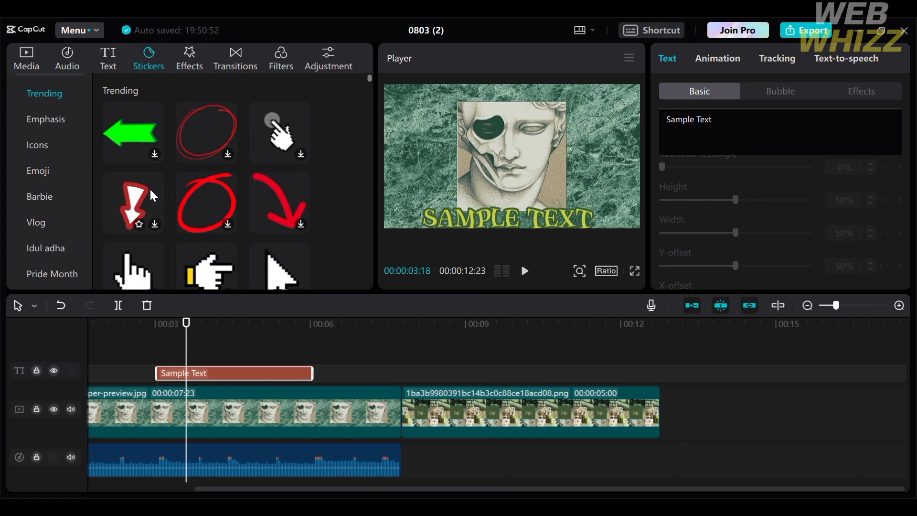
click(133, 145)
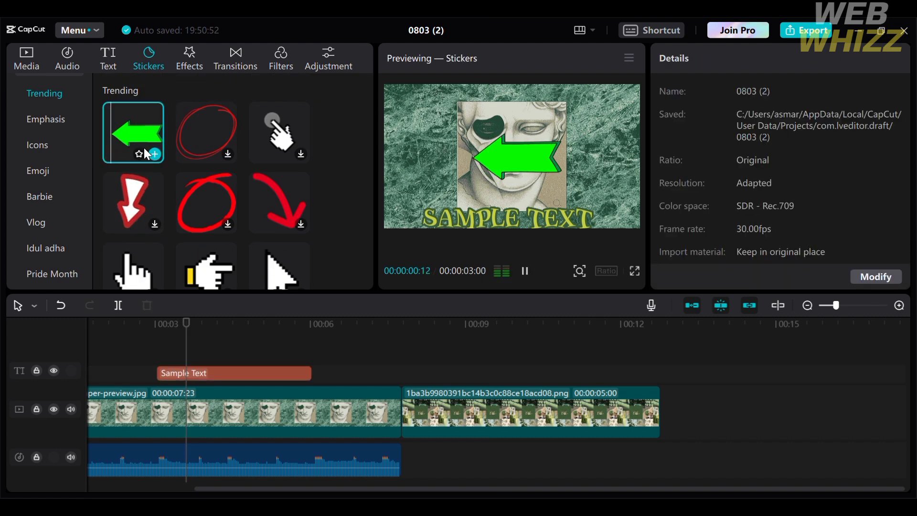
drag(144, 133, 129, 343)
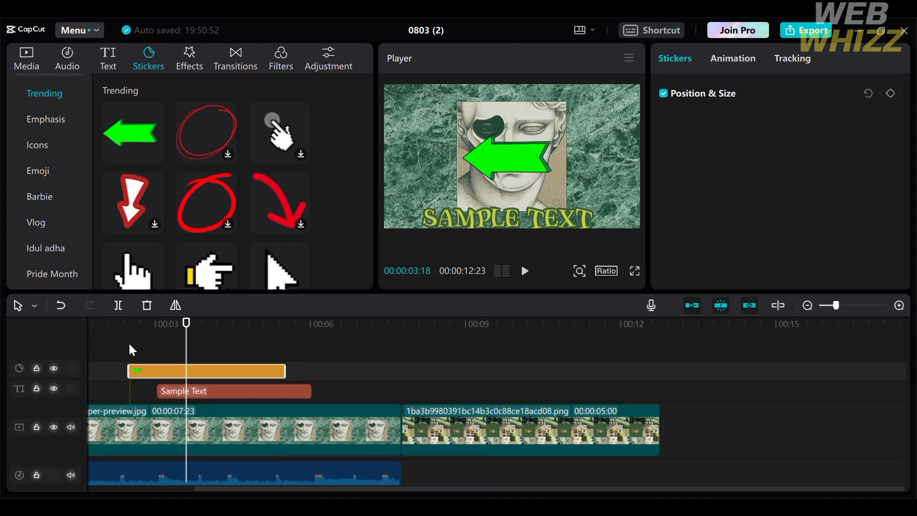
Shrink the arrow to 54% and move it right to X 1316, Y -457
drag(507, 150, 546, 166)
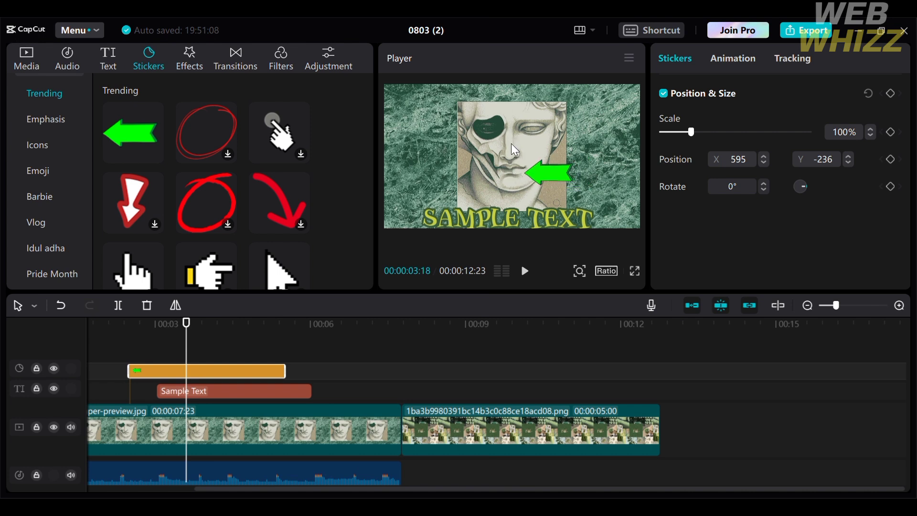
drag(555, 171, 603, 191)
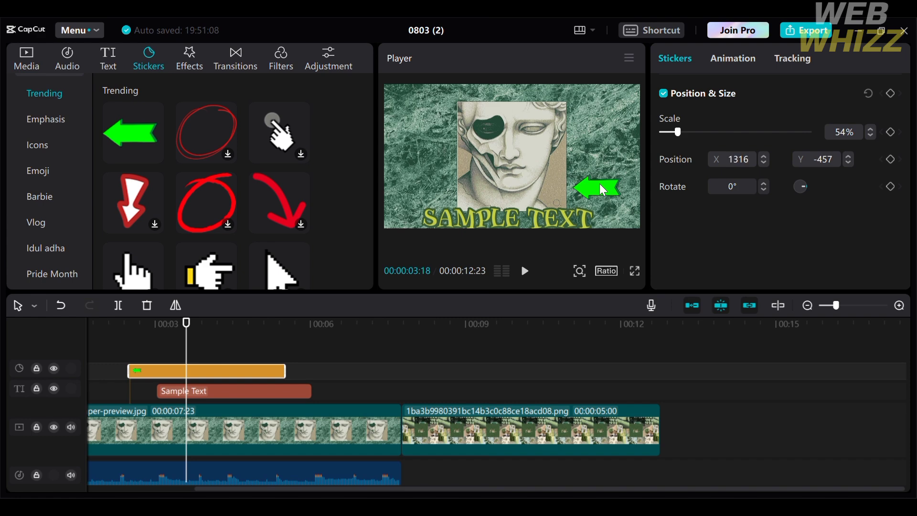
click(735, 378)
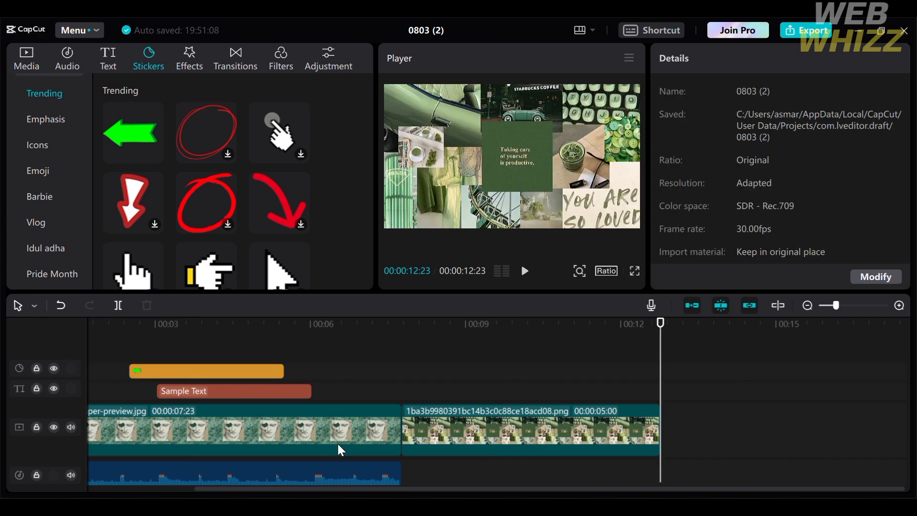
Extend the Sample Text clip well into the second image
click(447, 409)
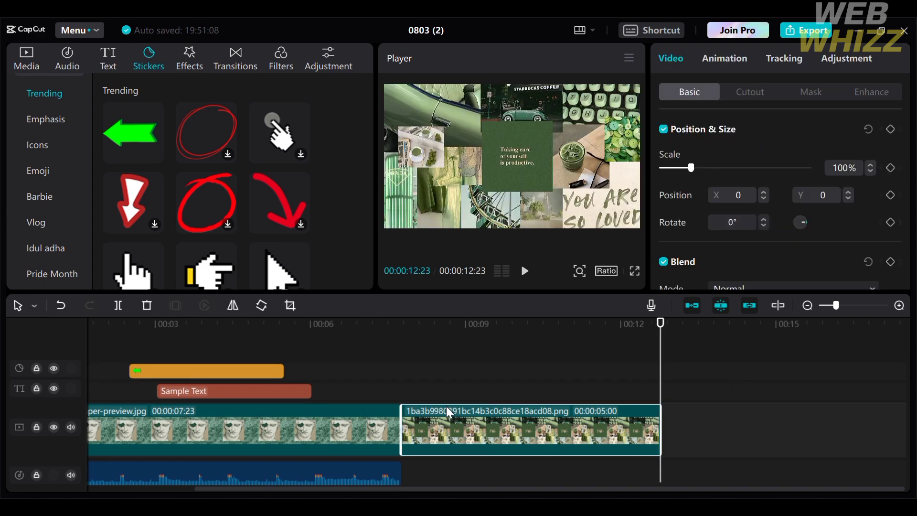
click(248, 396)
drag(311, 396, 580, 392)
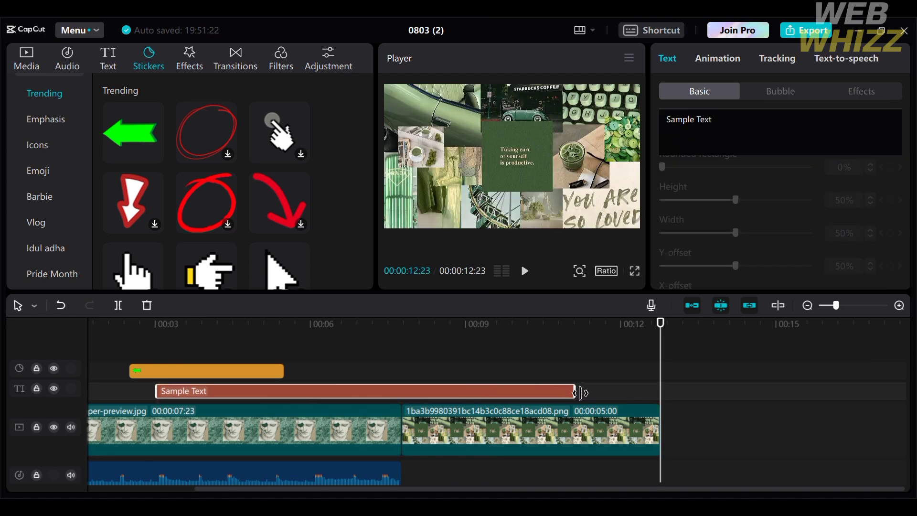
Play the project from about the 8-second mark
scroll(502, 356, up, 2)
click(502, 356)
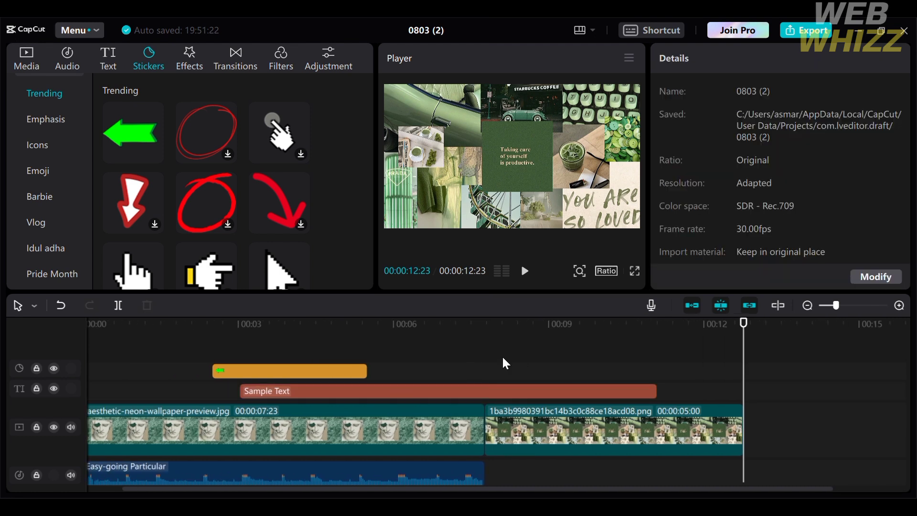
key(space)
key(space)
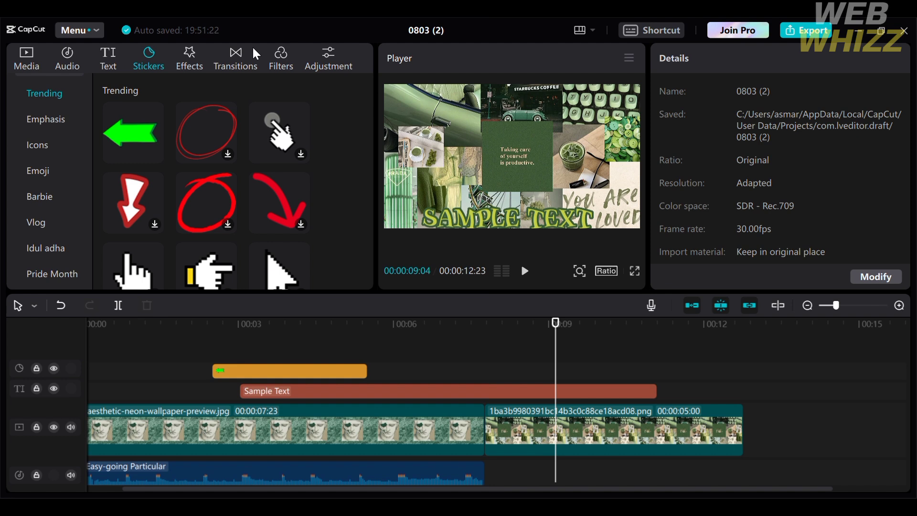
click(196, 54)
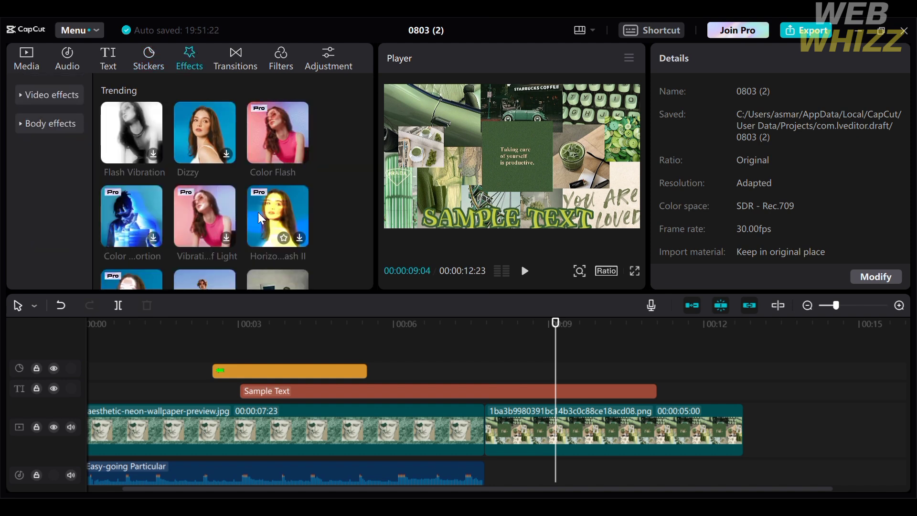
Preview the Betamax effect and the Black Fade transition on the second clip without applying either
scroll(258, 216, down, 3)
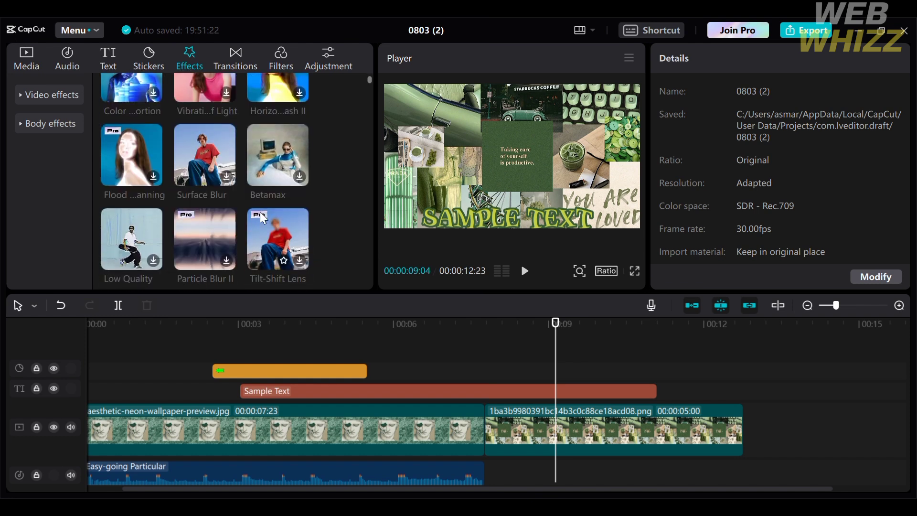
click(268, 177)
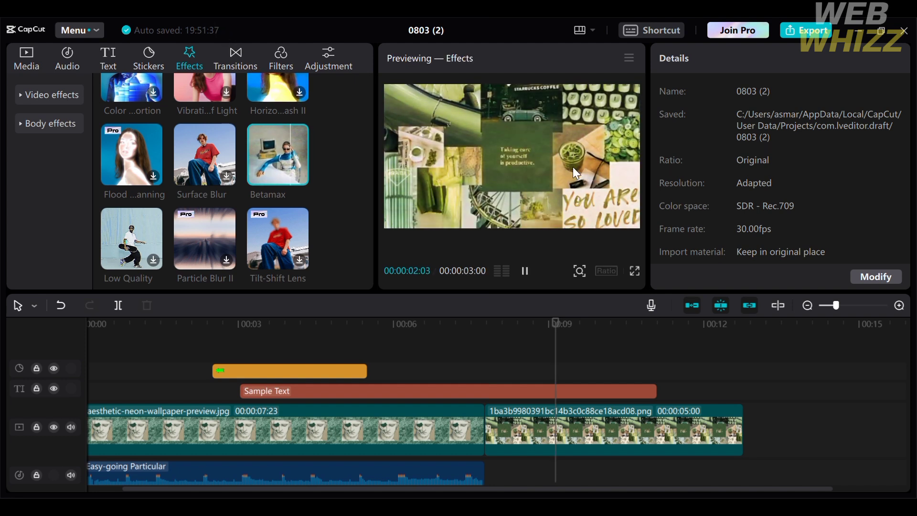
click(244, 67)
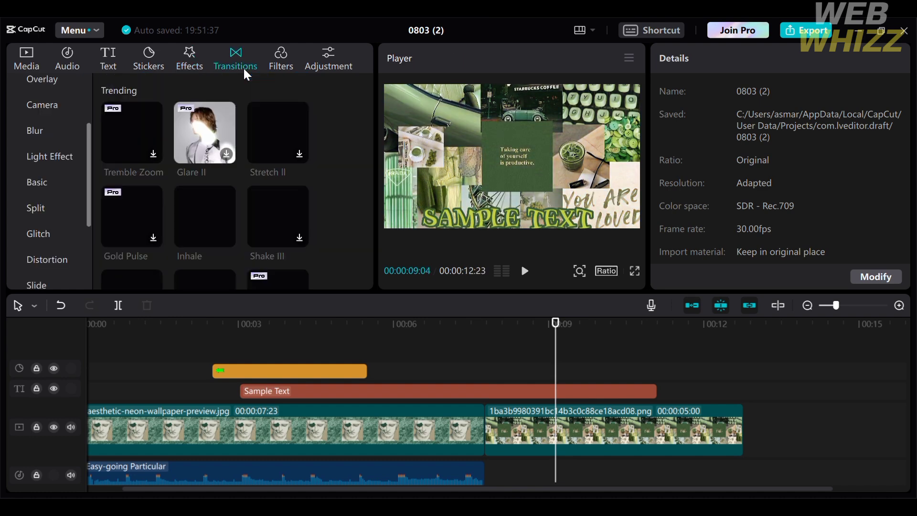
scroll(243, 256, down, 2)
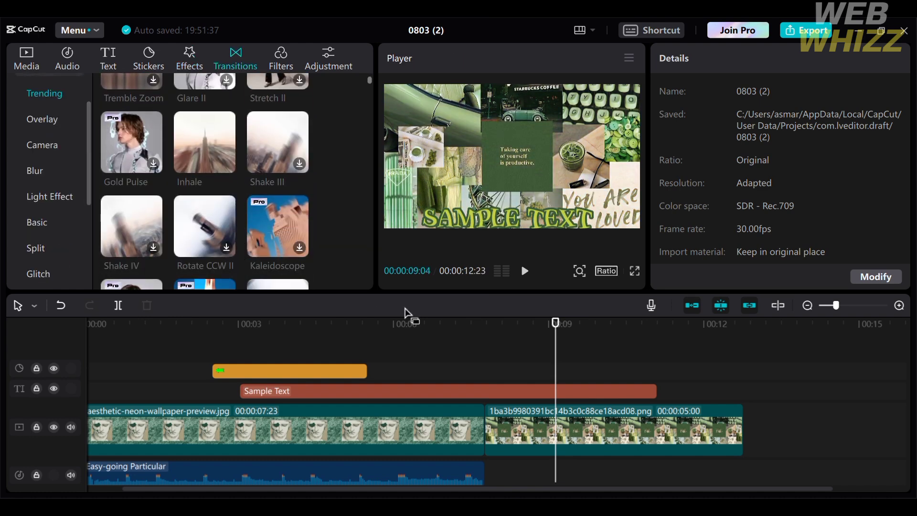
click(496, 439)
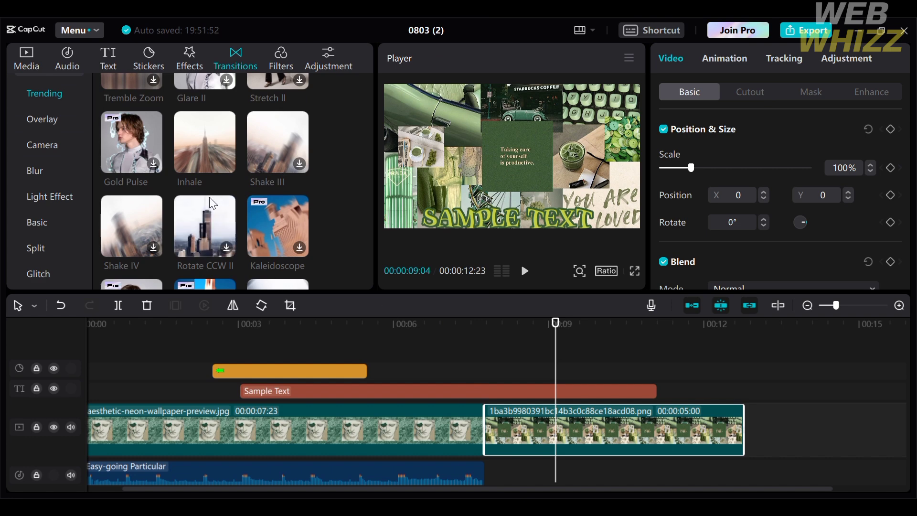
scroll(208, 195, up, 2)
scroll(212, 203, up, 2)
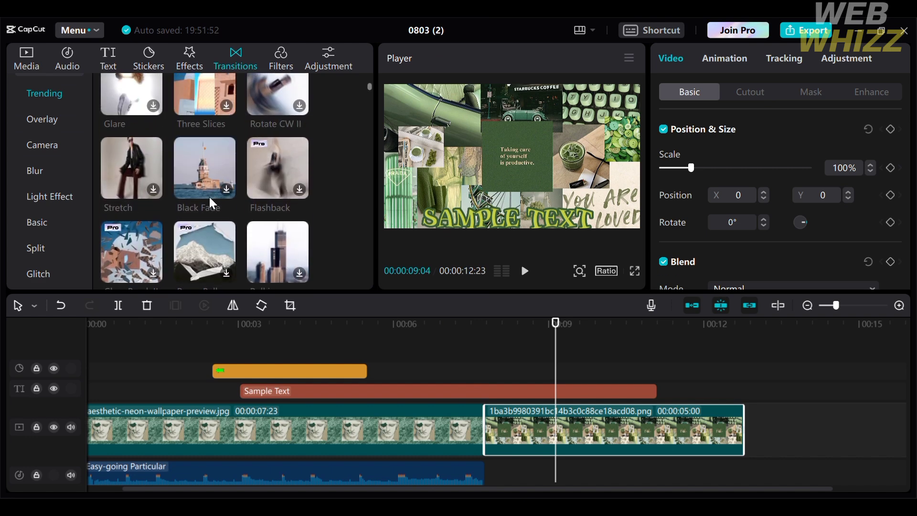
click(212, 203)
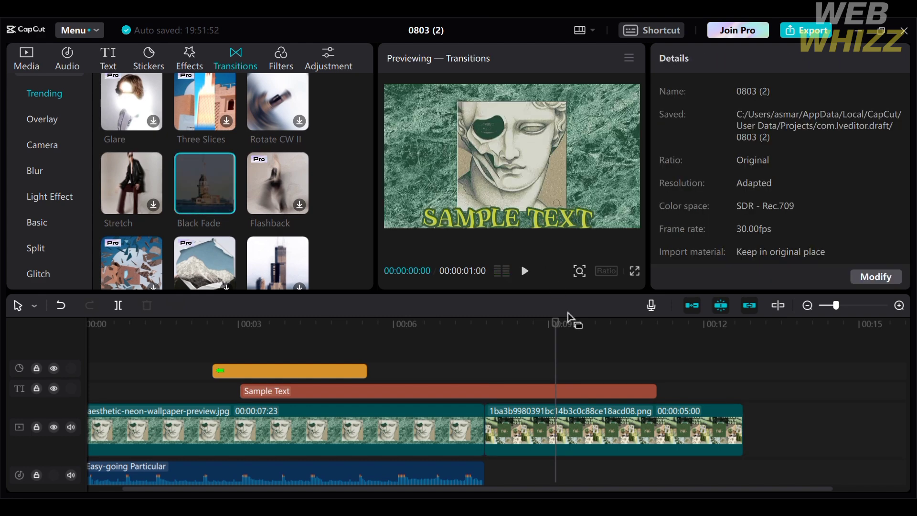
click(288, 56)
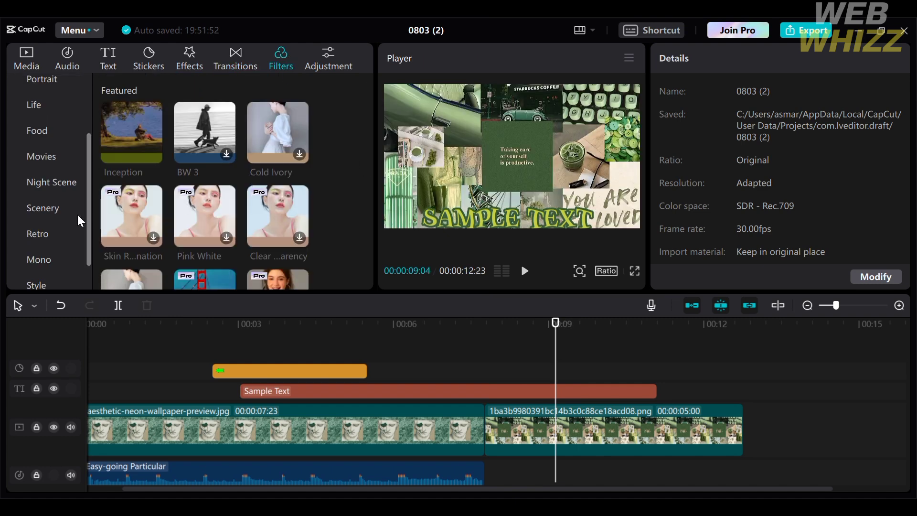
Move the playhead to about 2 seconds and select the statue image clip
scroll(54, 207, down, 1)
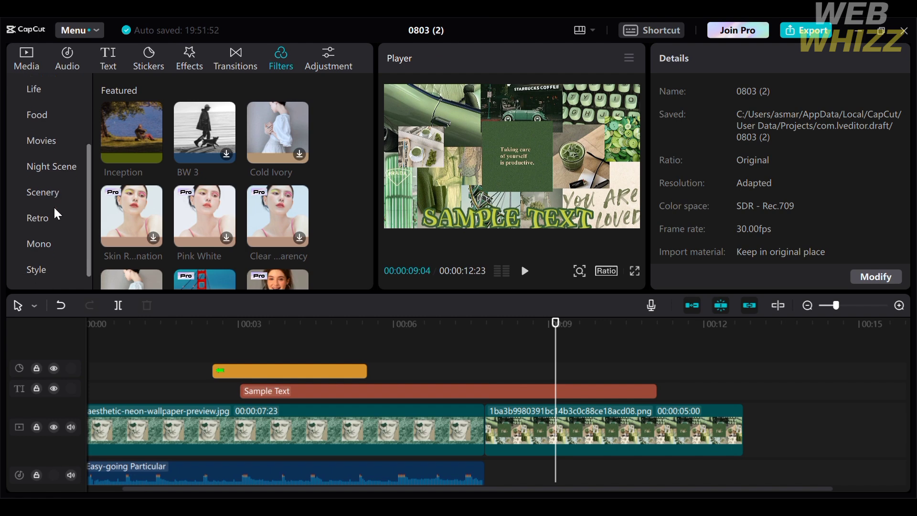
scroll(141, 191, down, 3)
scroll(142, 191, down, 5)
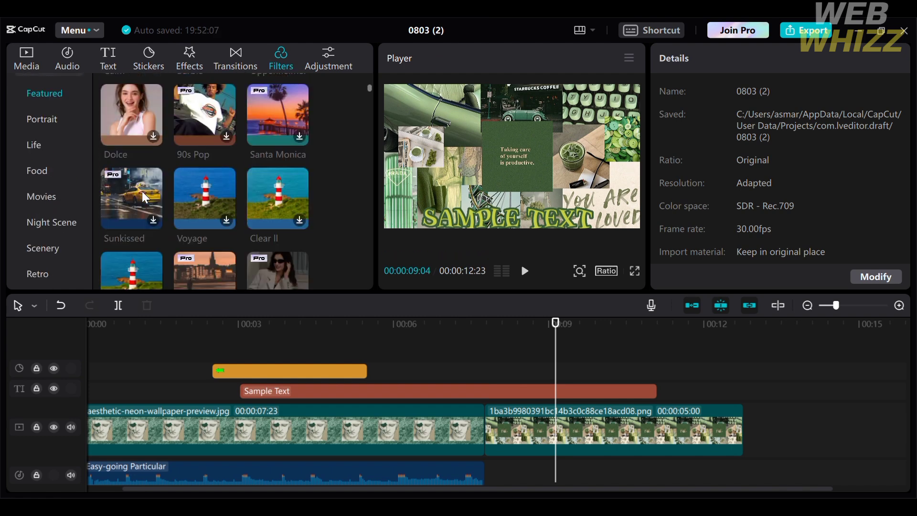
scroll(142, 191, up, 4)
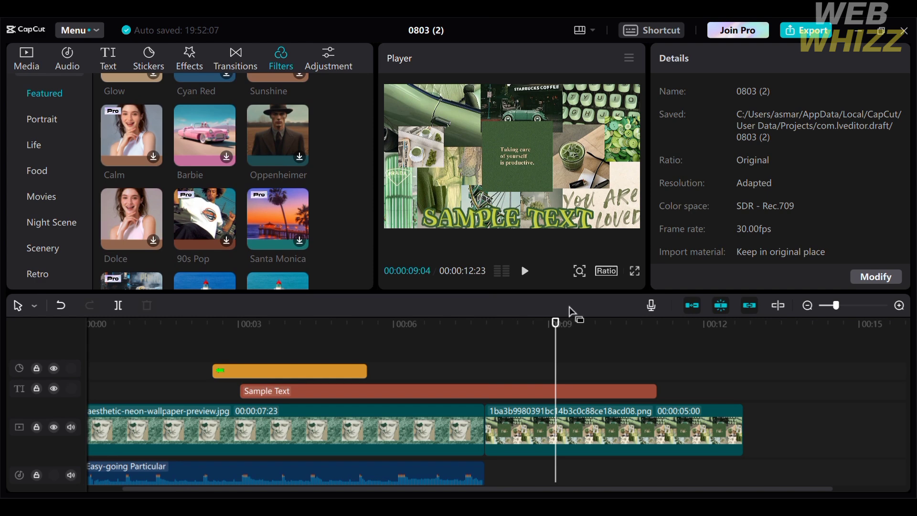
drag(555, 323, 219, 379)
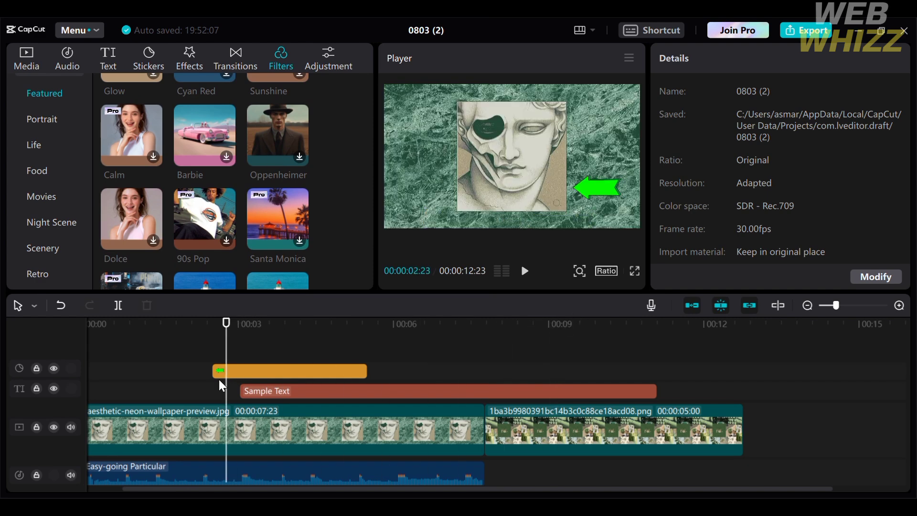
click(222, 450)
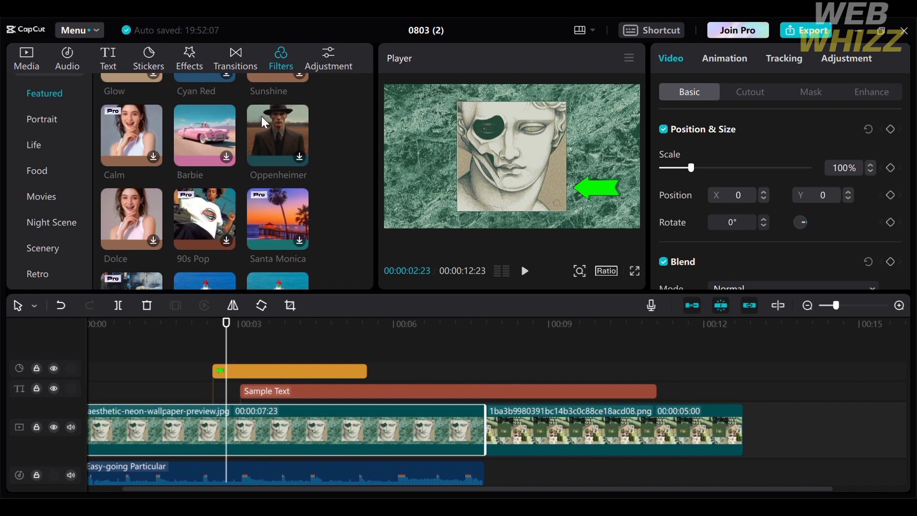
Preview the Barbie and Clear II filters on the statue clip
scroll(277, 220, down, 1)
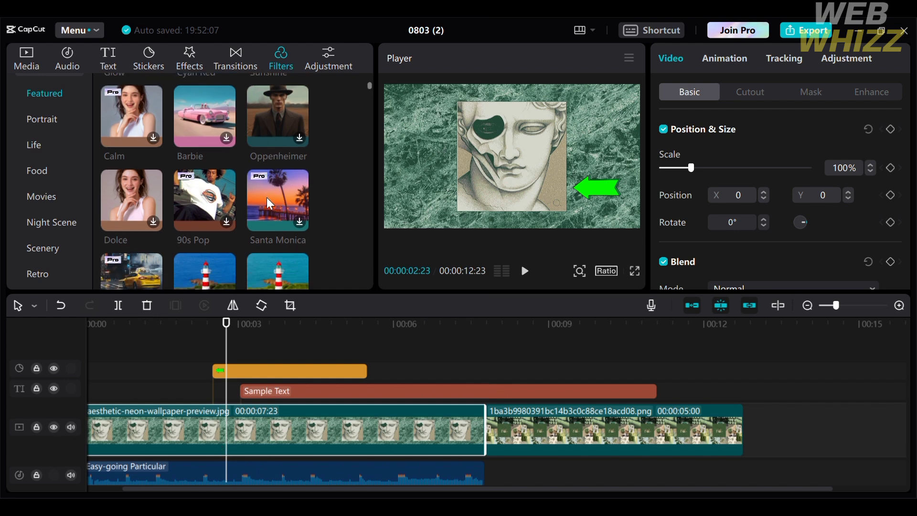
click(219, 139)
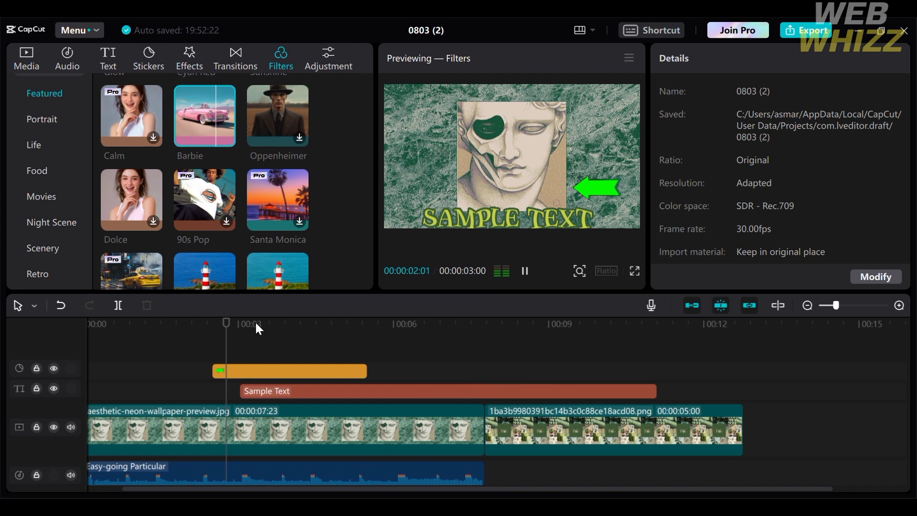
scroll(244, 258, down, 2)
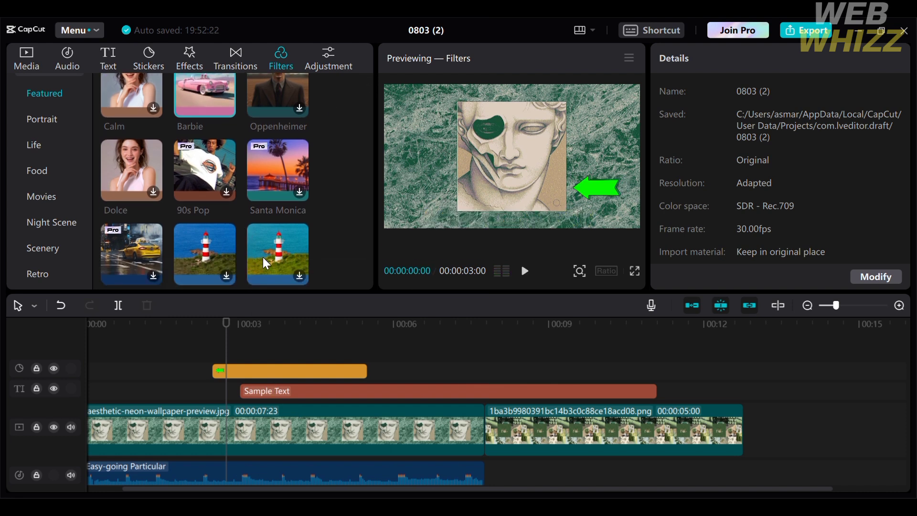
scroll(262, 257, down, 5)
click(290, 136)
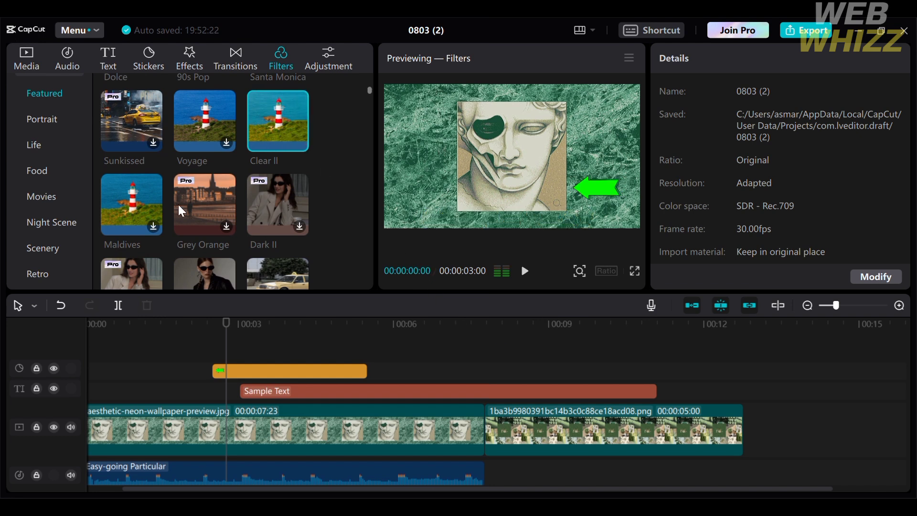
scroll(53, 208, down, 2)
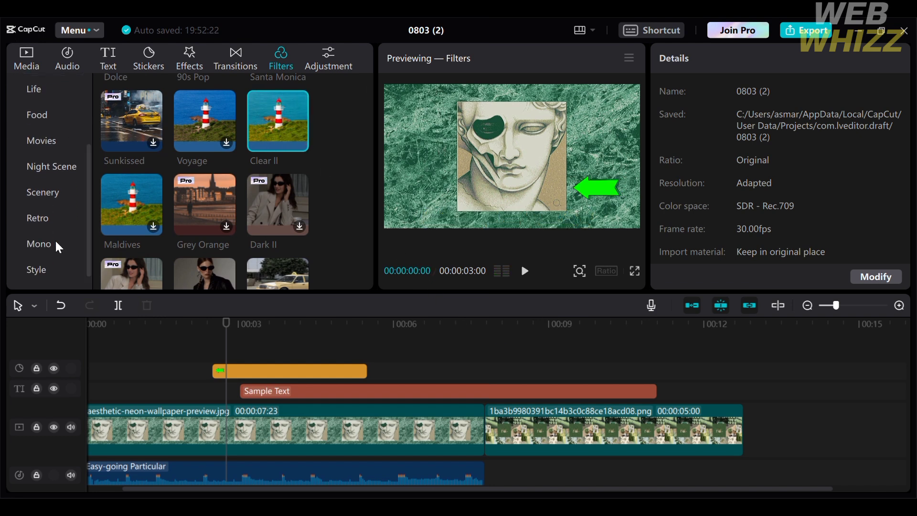
click(339, 56)
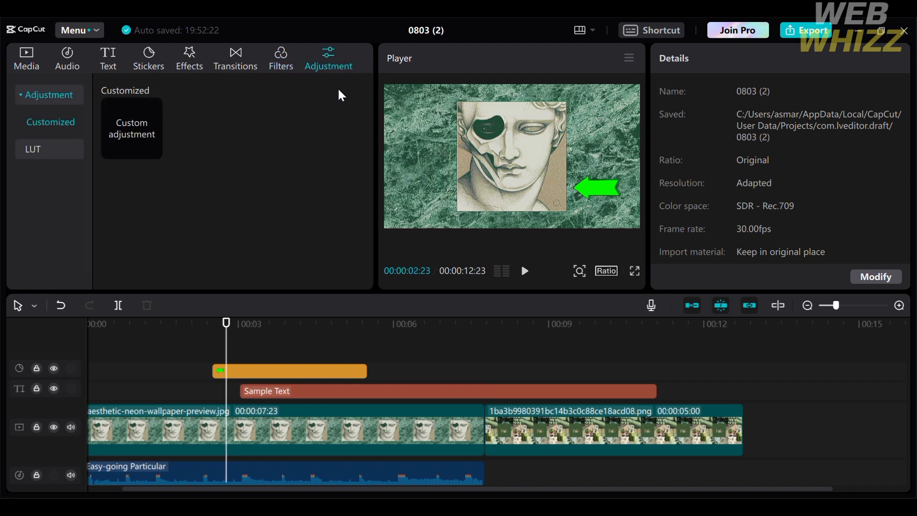
Add a Custom adjustment layer, Adjustment1, on a new track above the arrow sticker
click(138, 125)
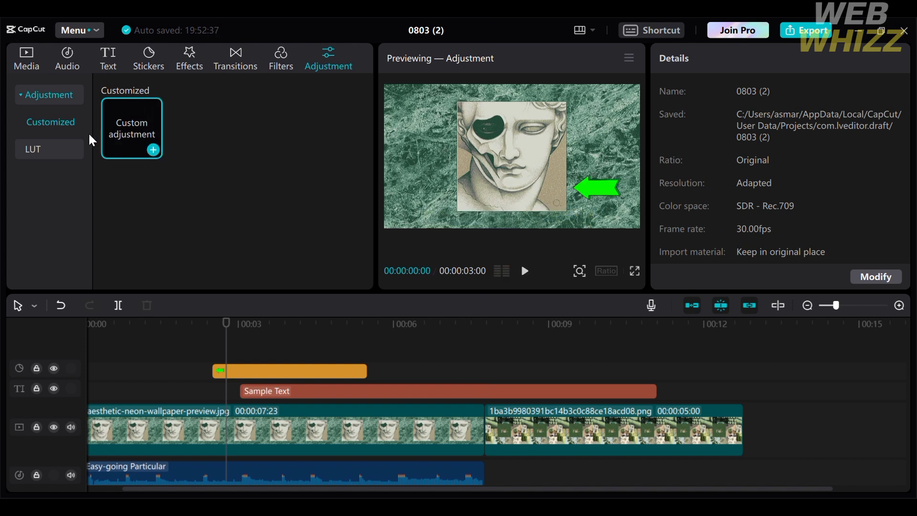
drag(148, 116, 180, 369)
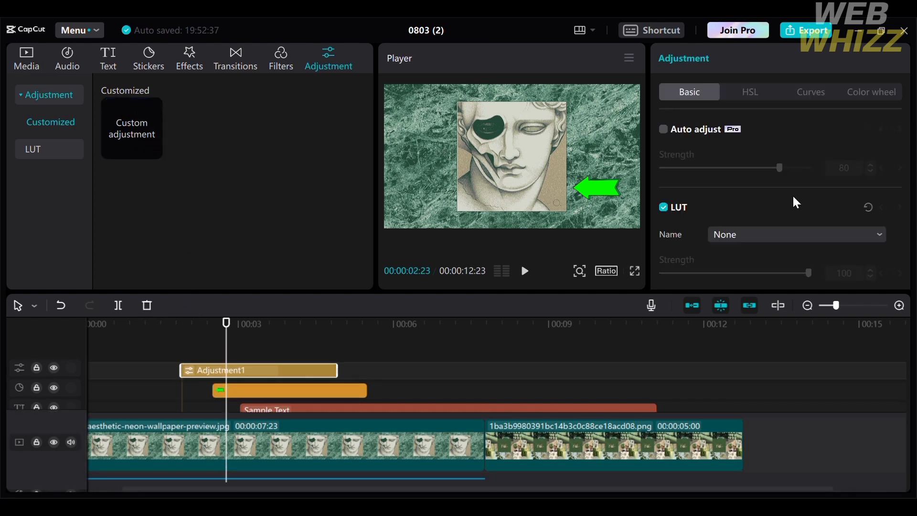
scroll(794, 201, down, 3)
scroll(793, 201, up, 3)
scroll(753, 183, down, 6)
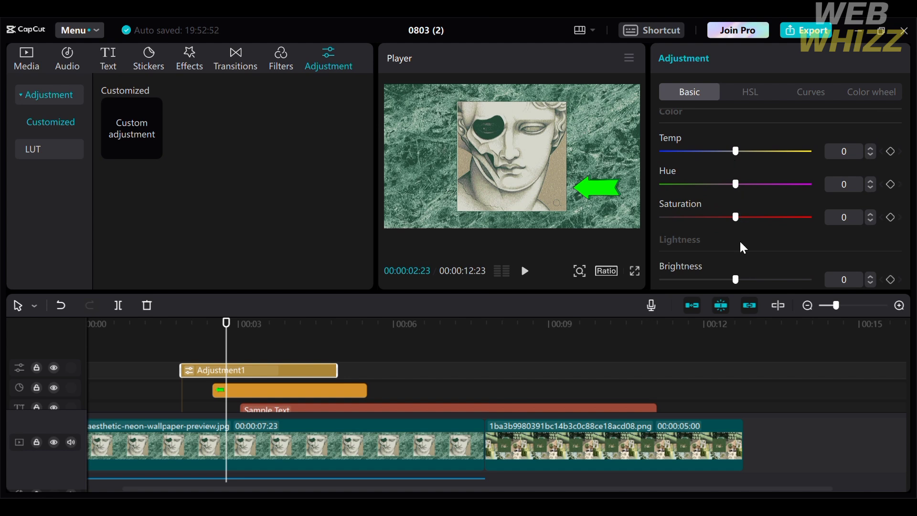
scroll(740, 242, down, 3)
scroll(742, 244, down, 3)
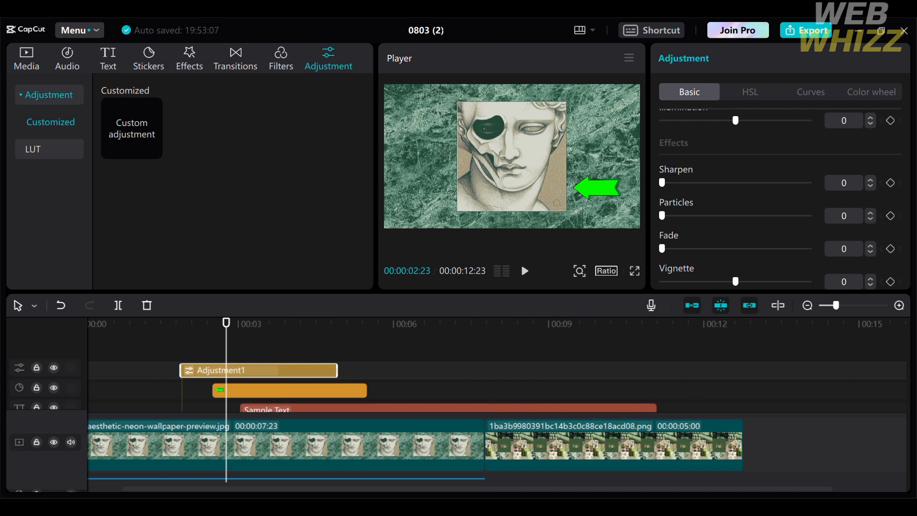
Return the playhead to 0 and play the whole project from the start
scroll(147, 369, left, 2)
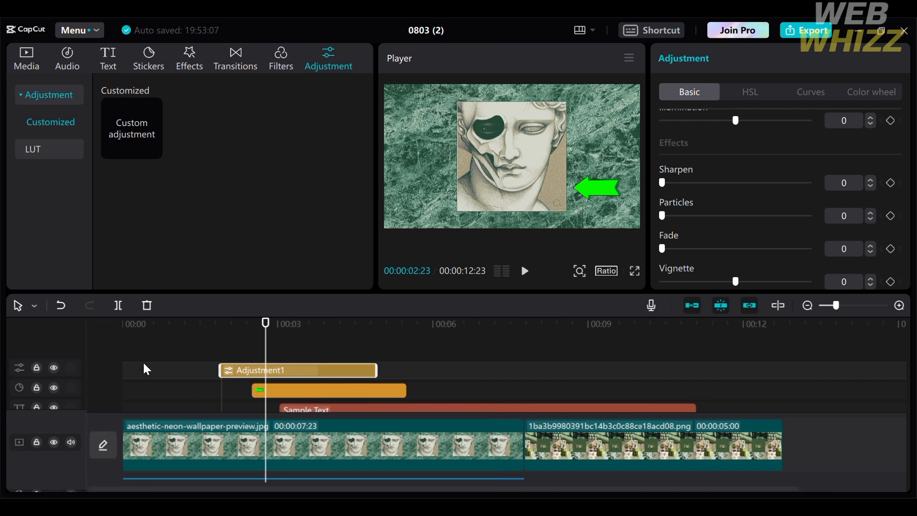
drag(268, 329, 122, 330)
key(space)
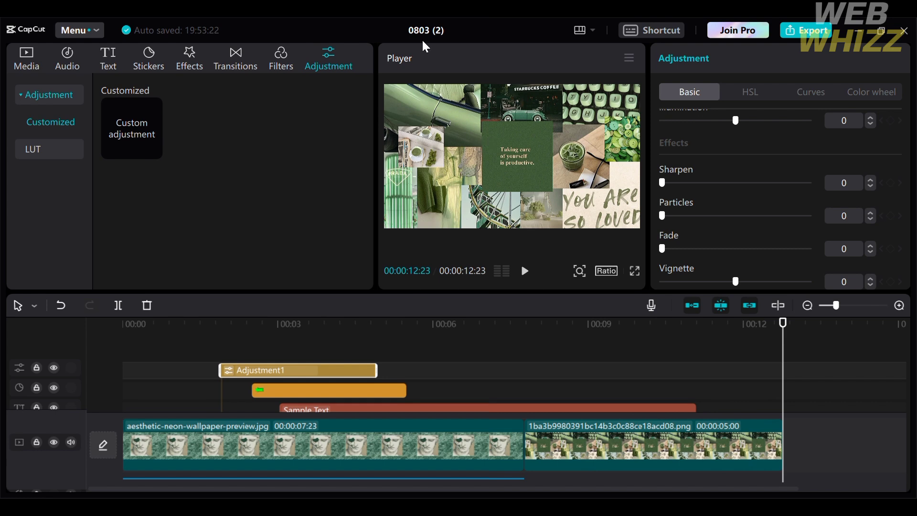
Rename the project from '0803 (2)' to 'Intro Sample'
click(432, 31)
text(Intro)
text( AS)
key(BackSpace)
key(BackSpace)
text(Sample)
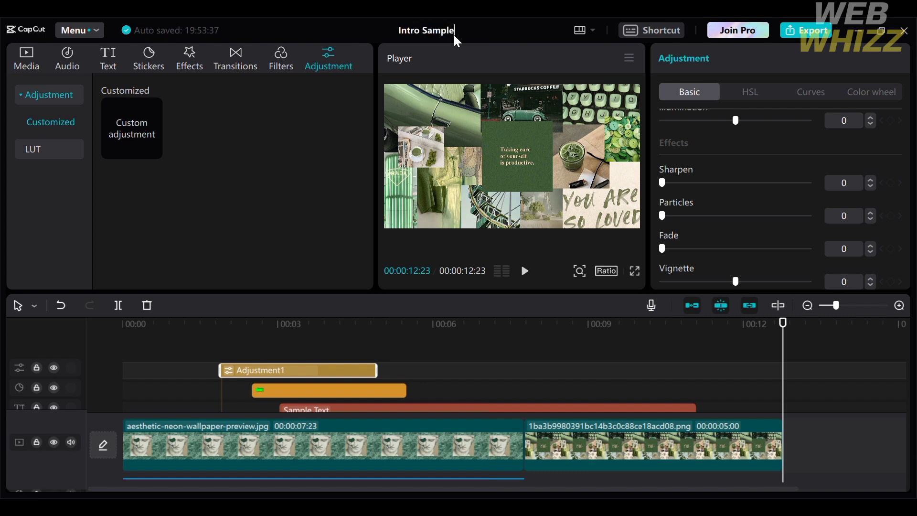